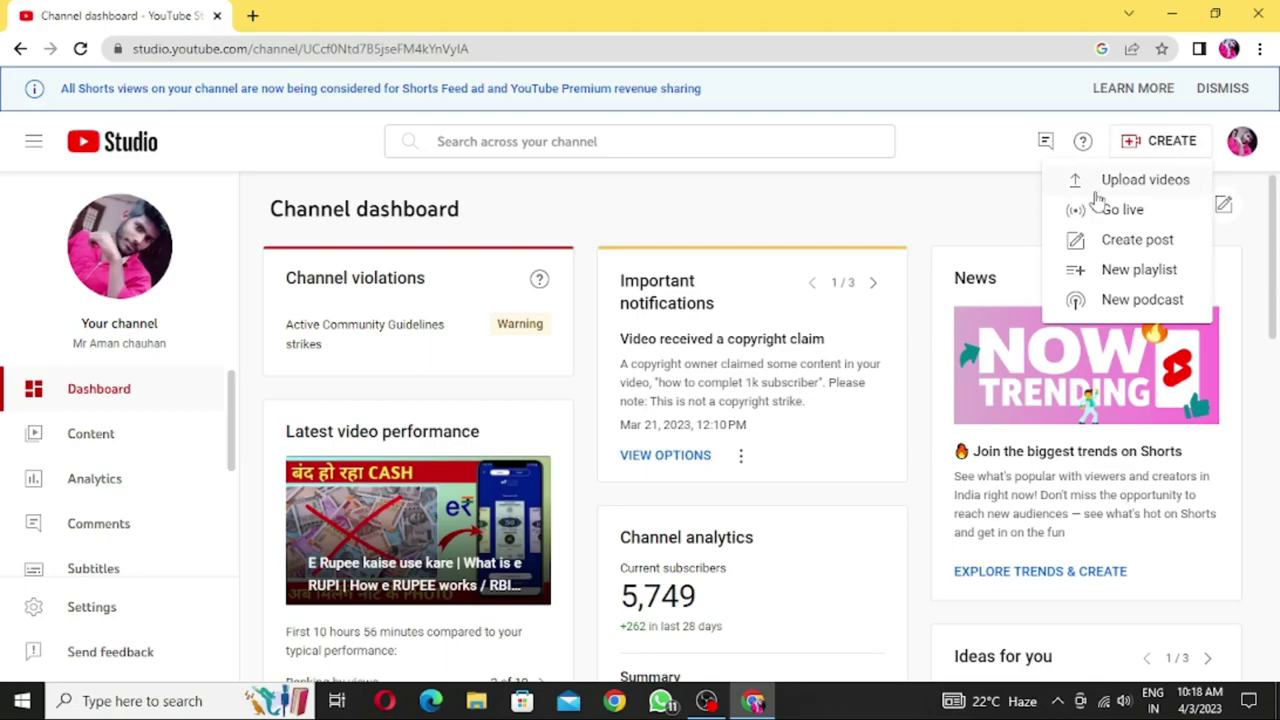
Start a new video upload with the file VID_20230403_195912[2] from the Videos folder.
click(1170, 190)
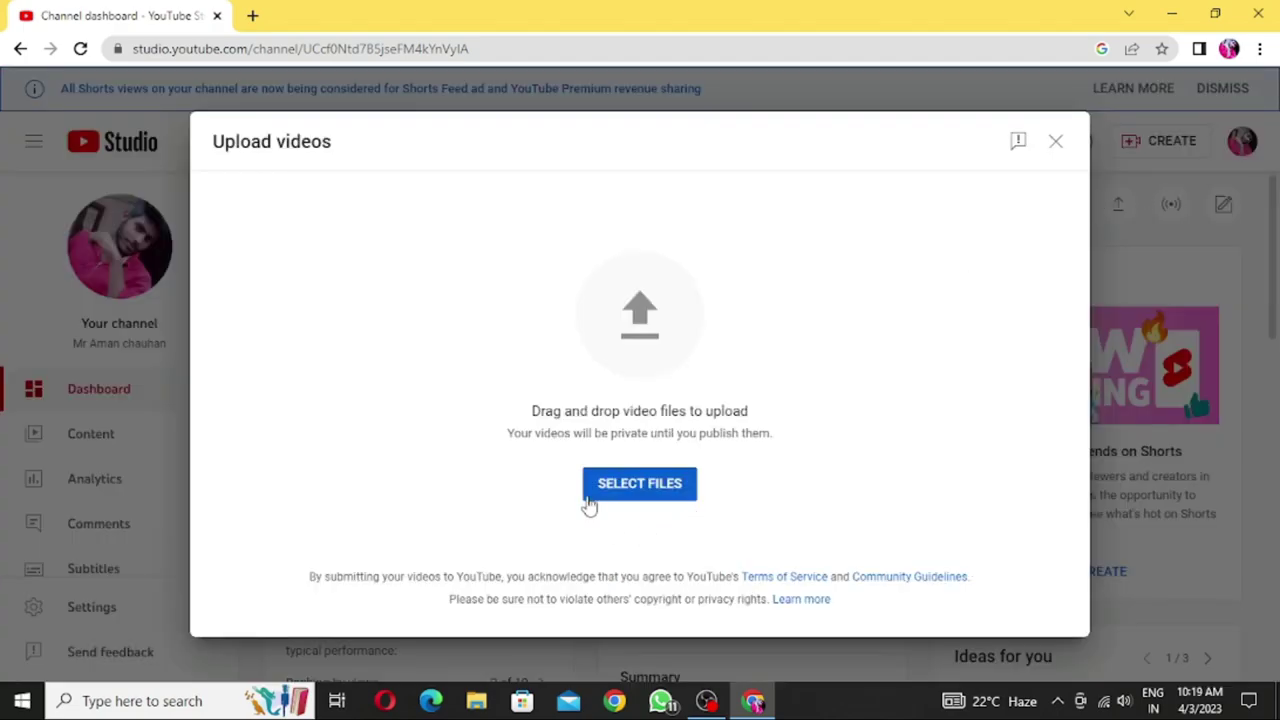
click(673, 487)
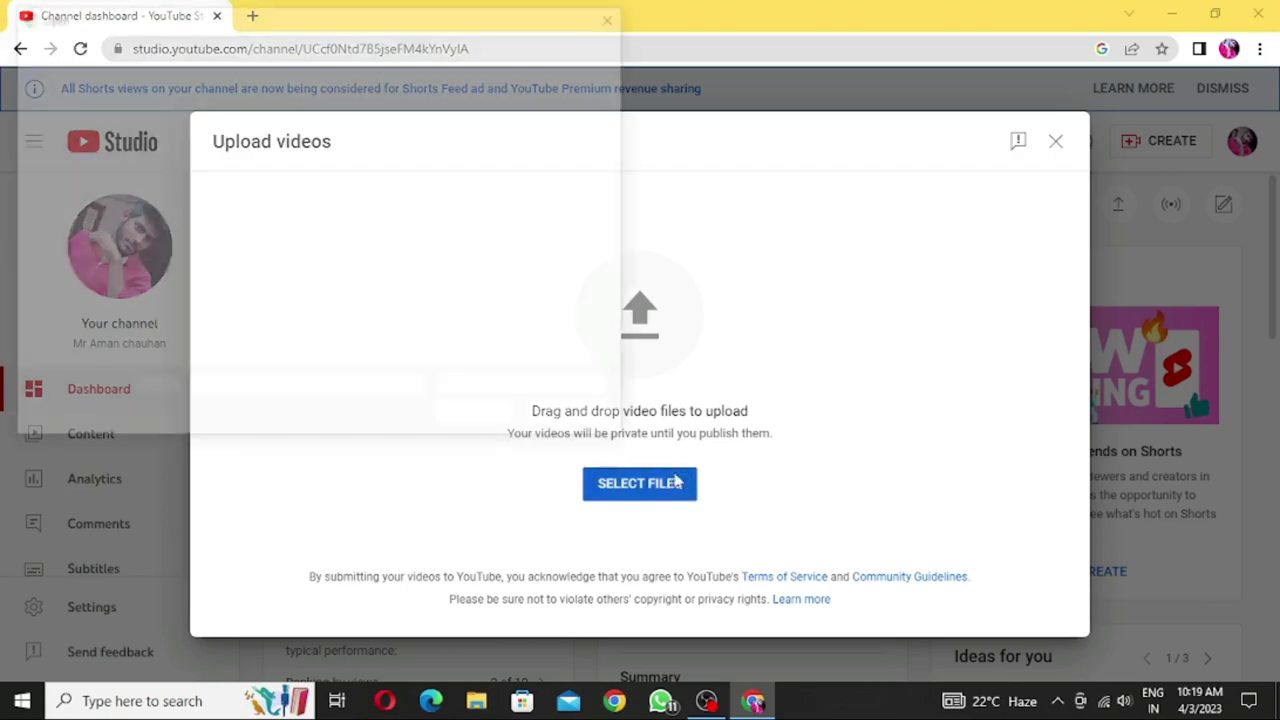
scroll(448, 305, down, 5)
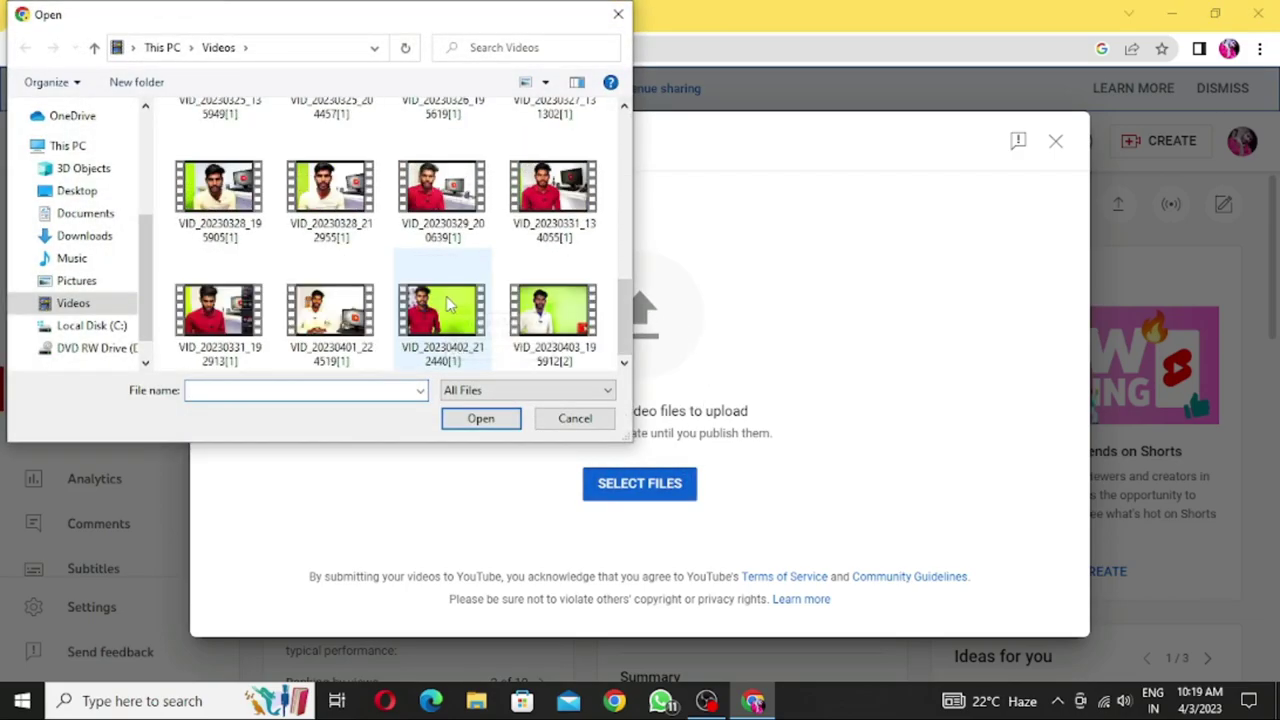
scroll(446, 296, up, 5)
scroll(446, 296, down, 5)
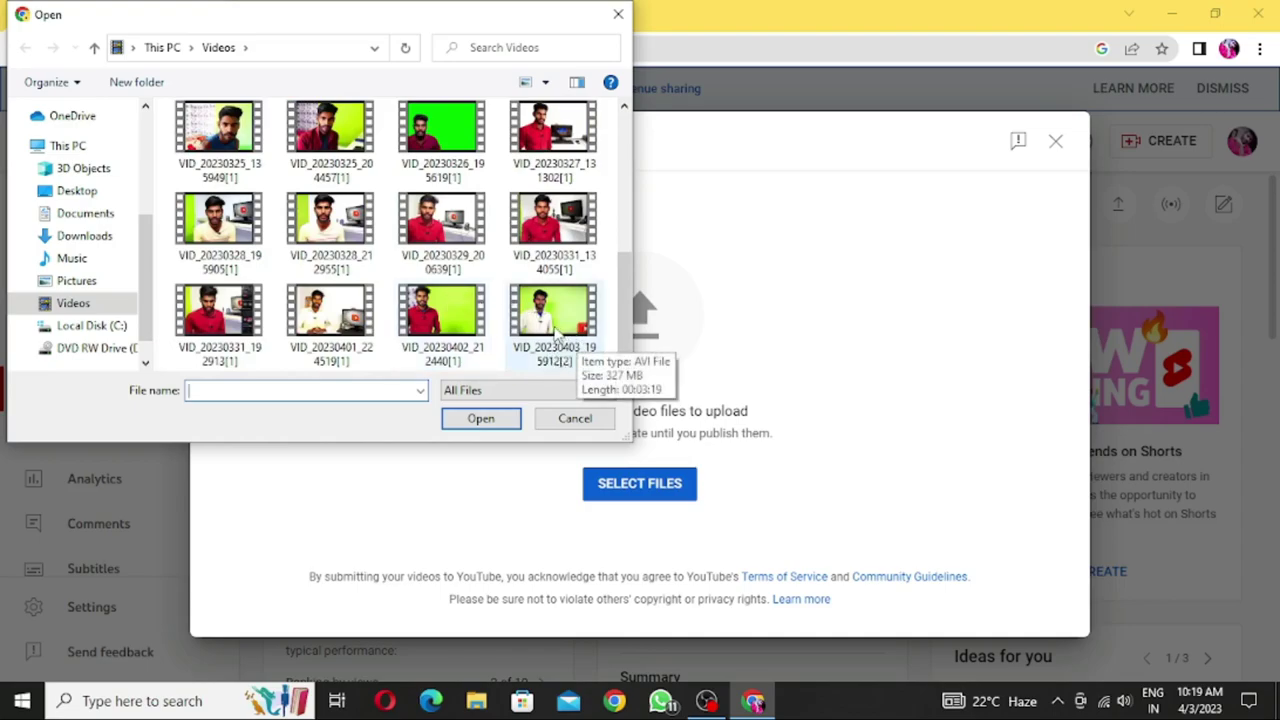
click(556, 336)
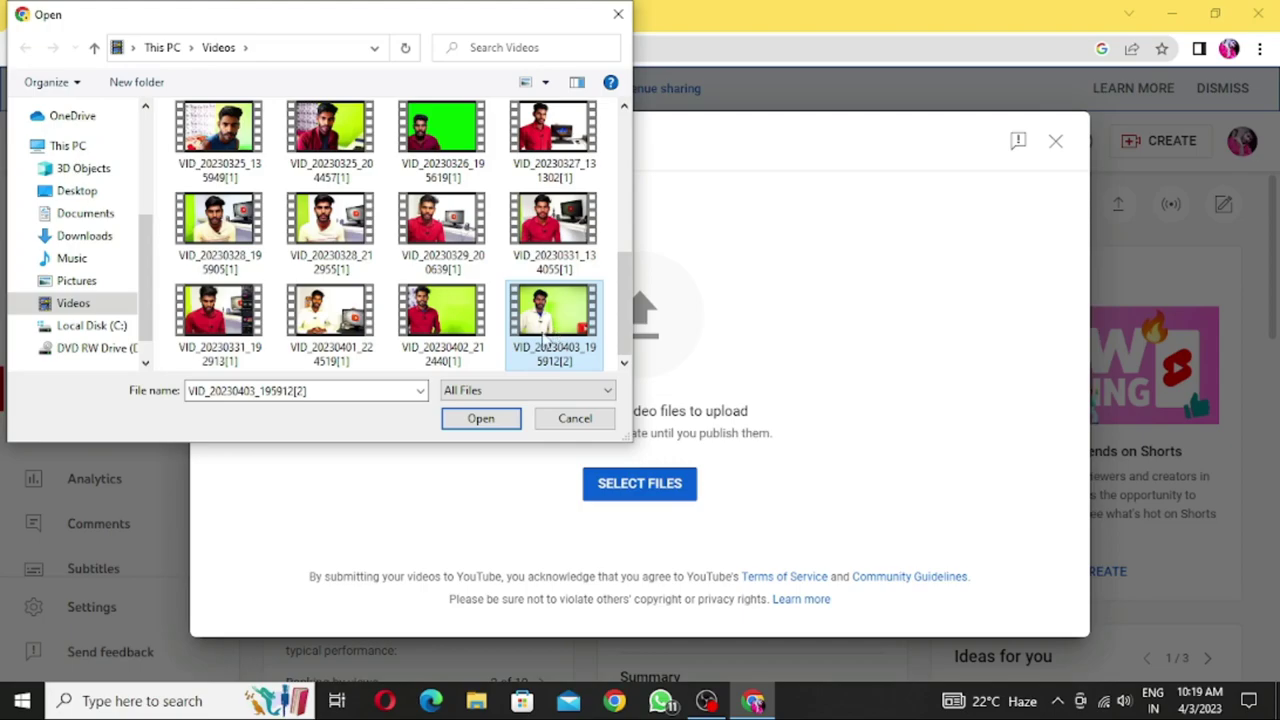
click(480, 418)
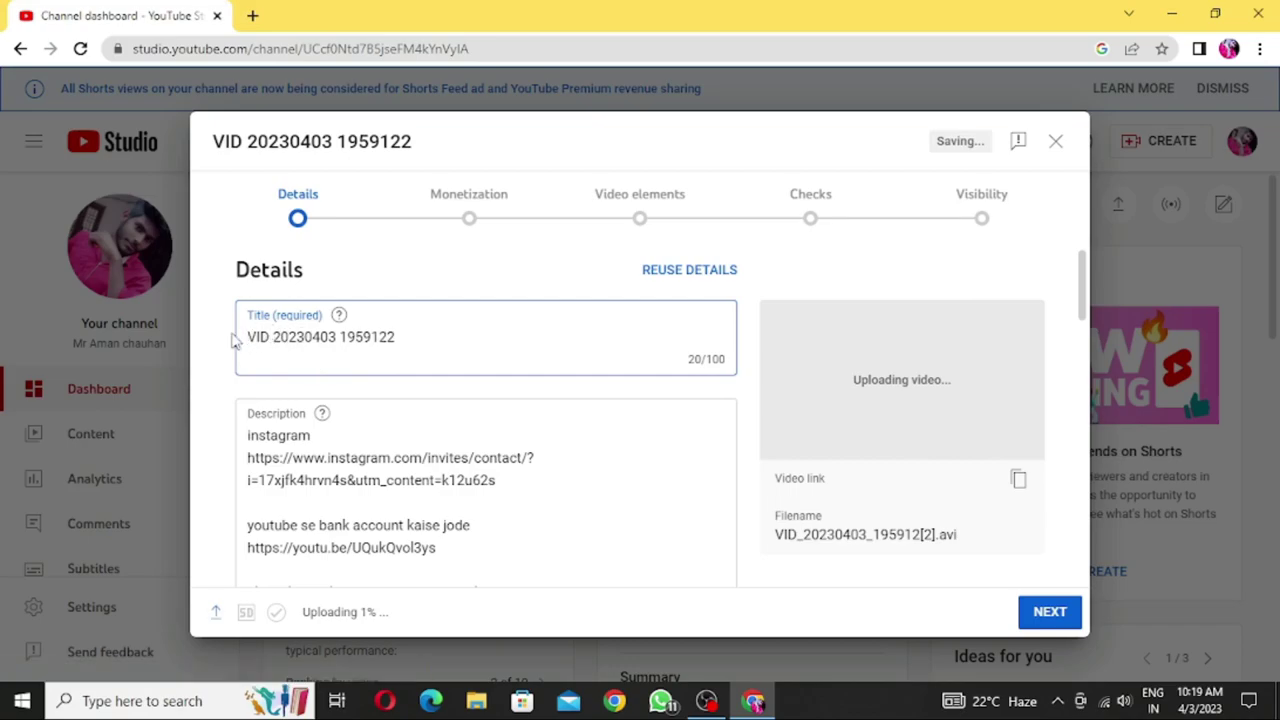
Review the title and description of the uploading video down to the thumbnail section.
drag(253, 337, 373, 340)
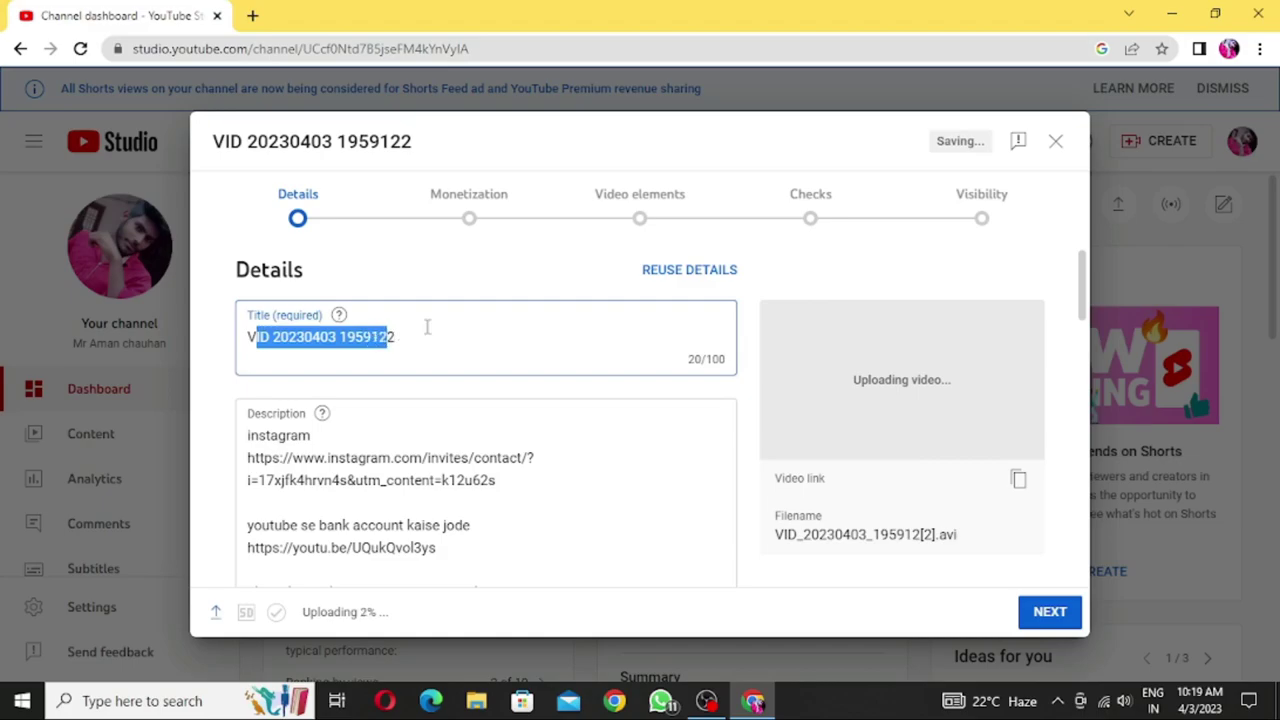
click(411, 340)
scroll(410, 377, down, 5)
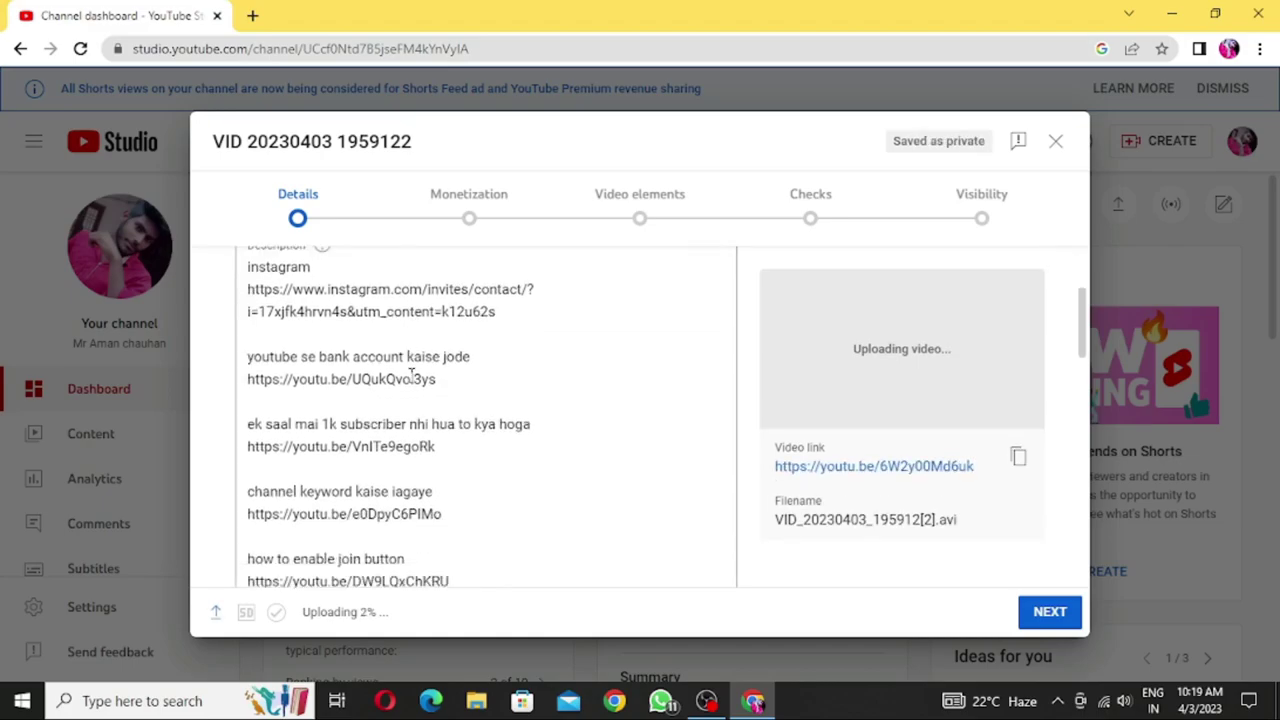
scroll(410, 377, up, 1)
scroll(410, 377, down, 4)
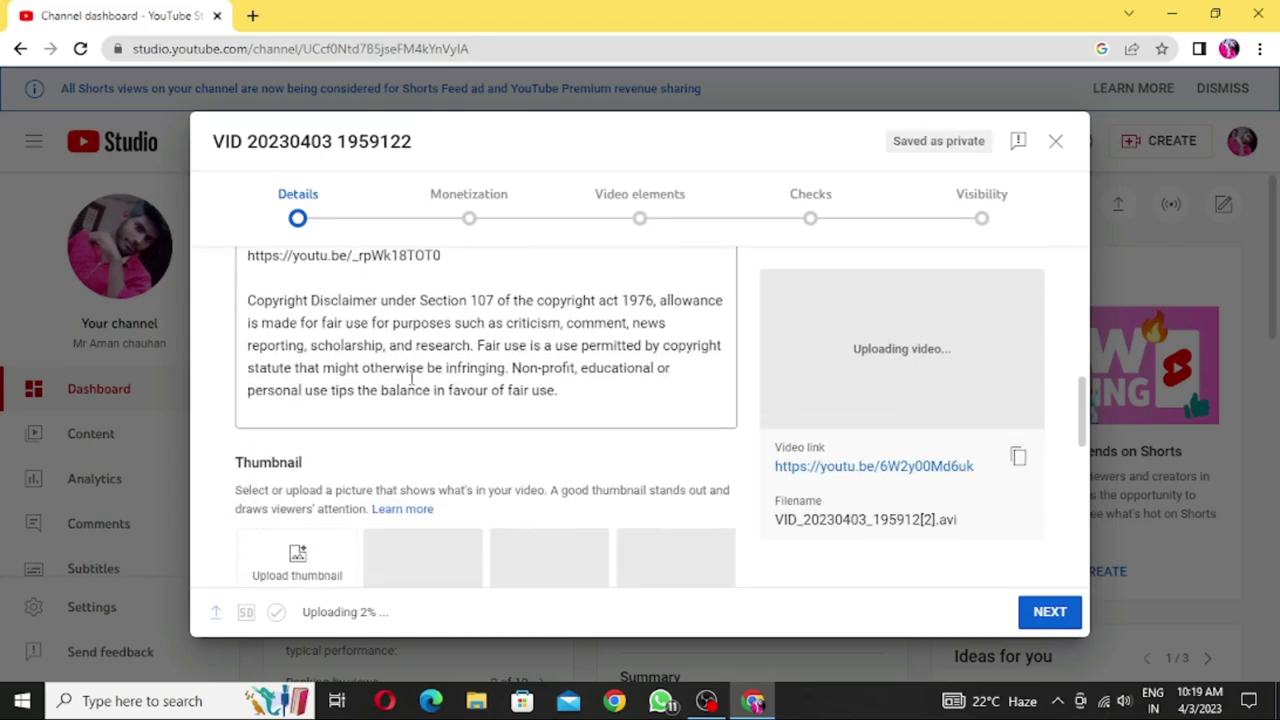
scroll(410, 378, up, 10)
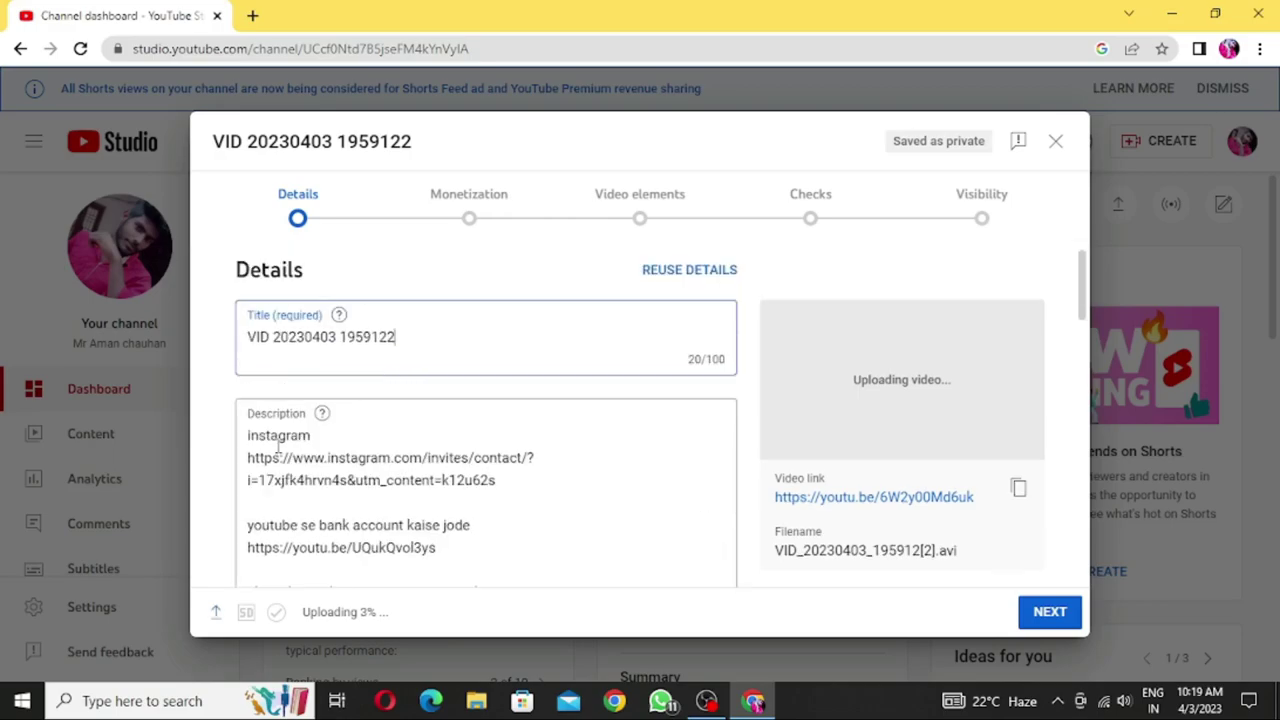
scroll(347, 430, down, 10)
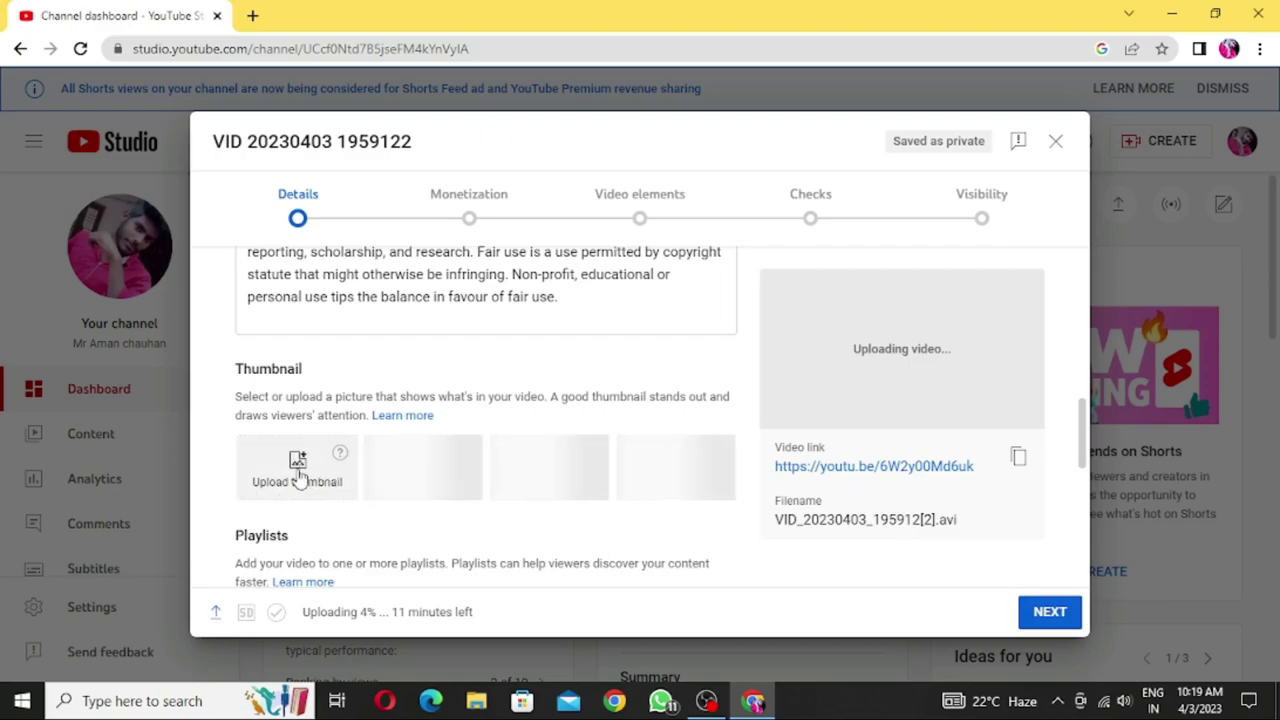
Check the available playlists for the video and review its made-for-kids audience setting.
scroll(305, 487, down, 2)
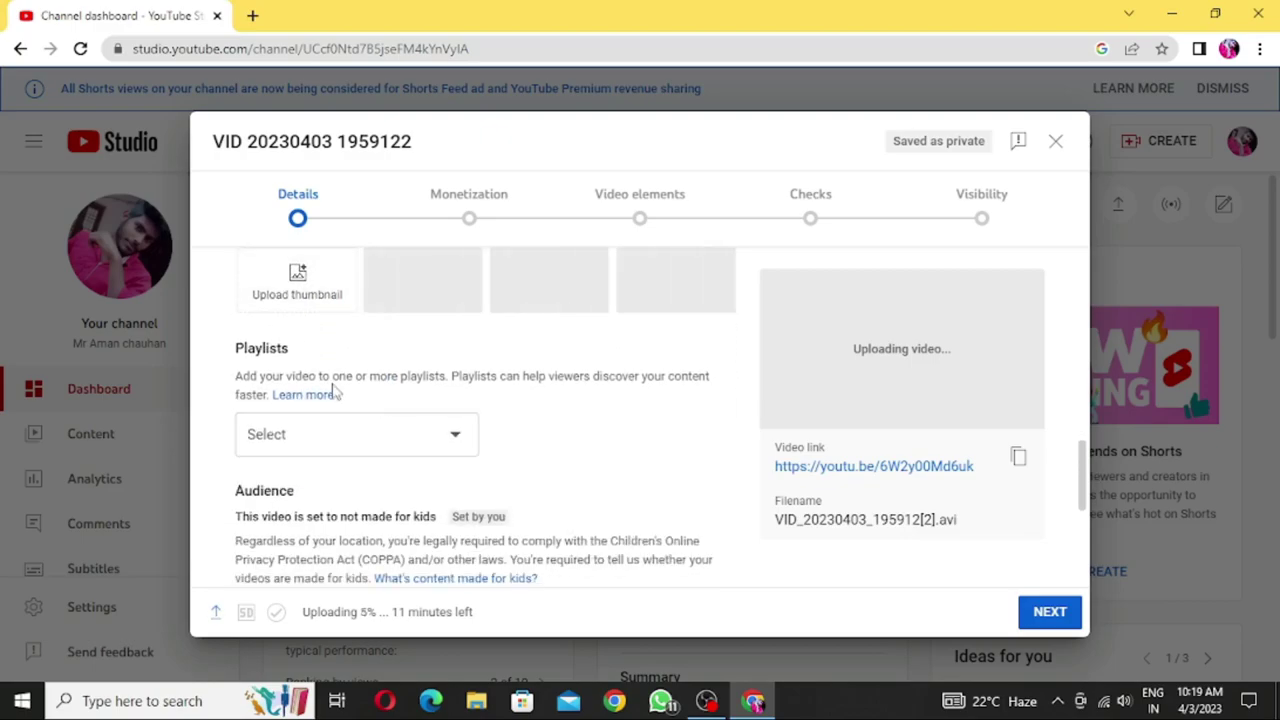
click(456, 445)
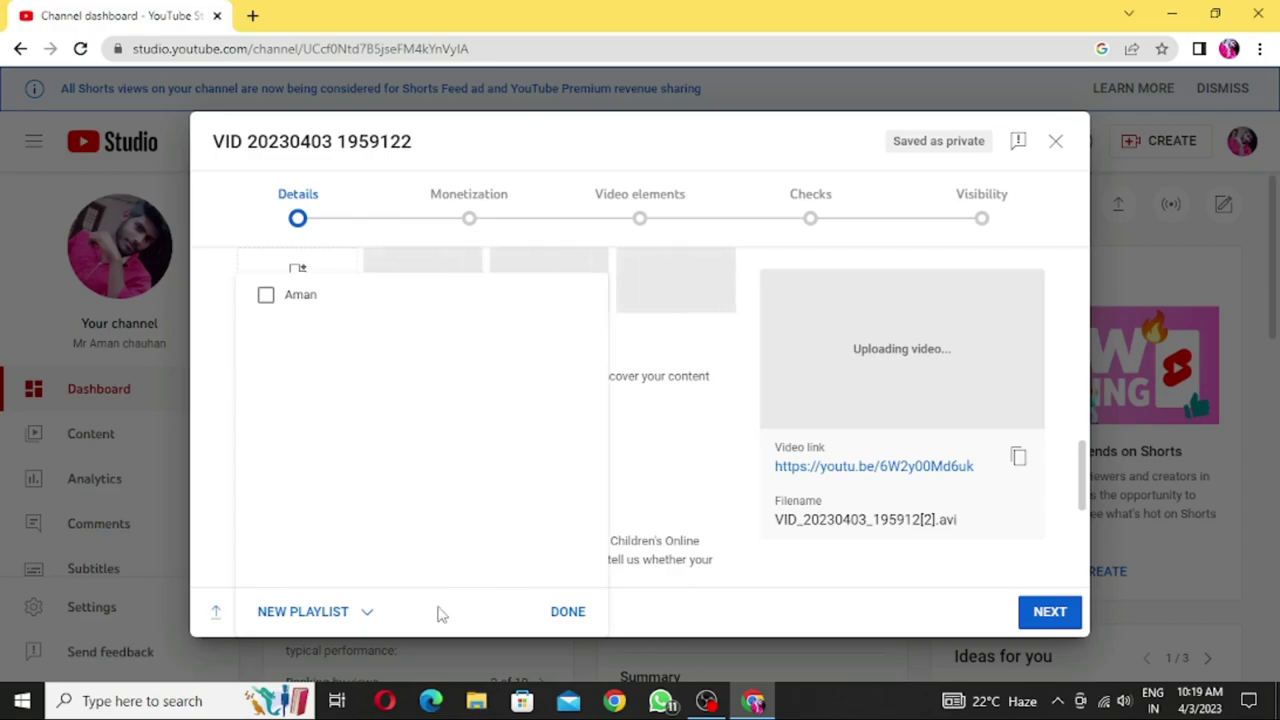
click(726, 503)
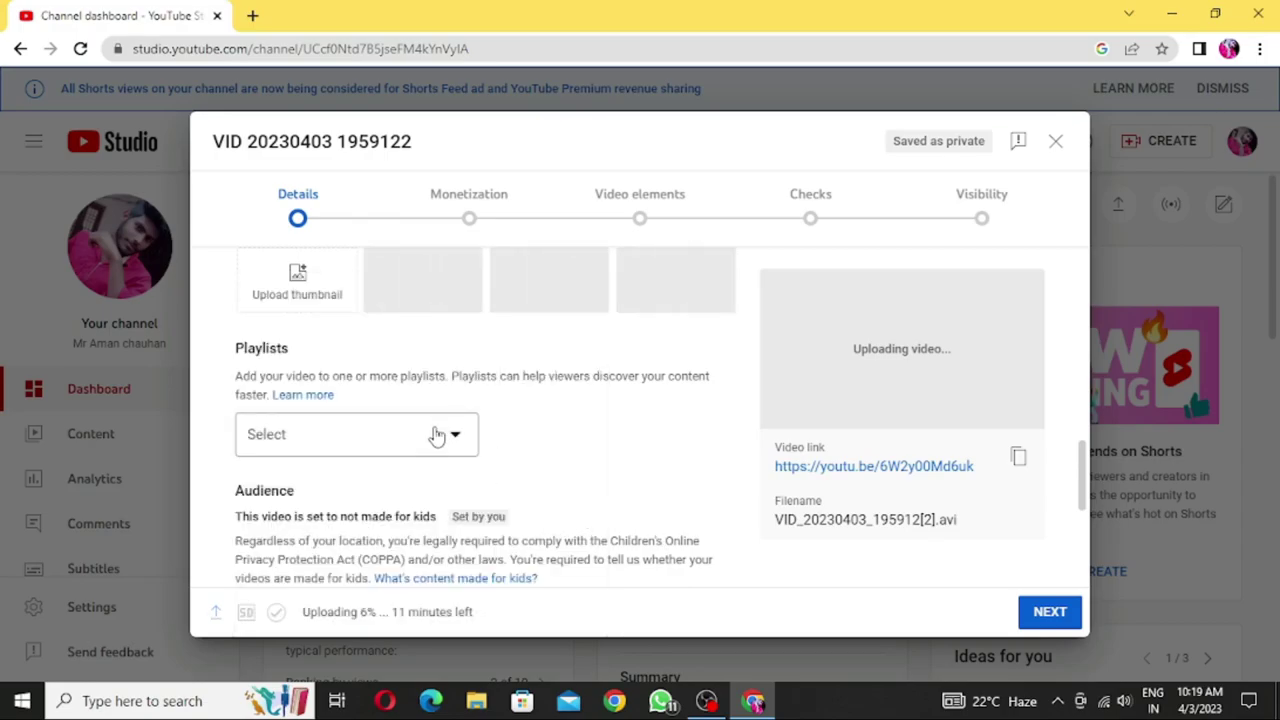
scroll(434, 430, down, 2)
scroll(433, 428, down, 4)
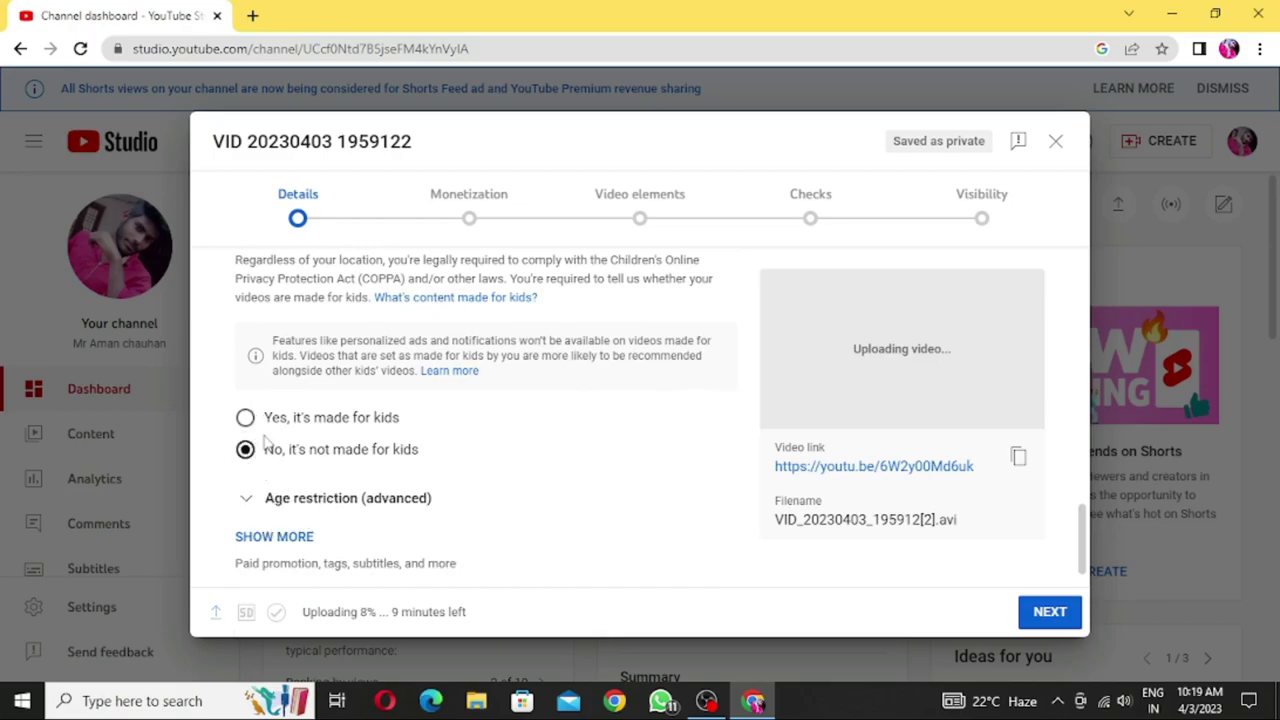
scroll(334, 500, down, 1)
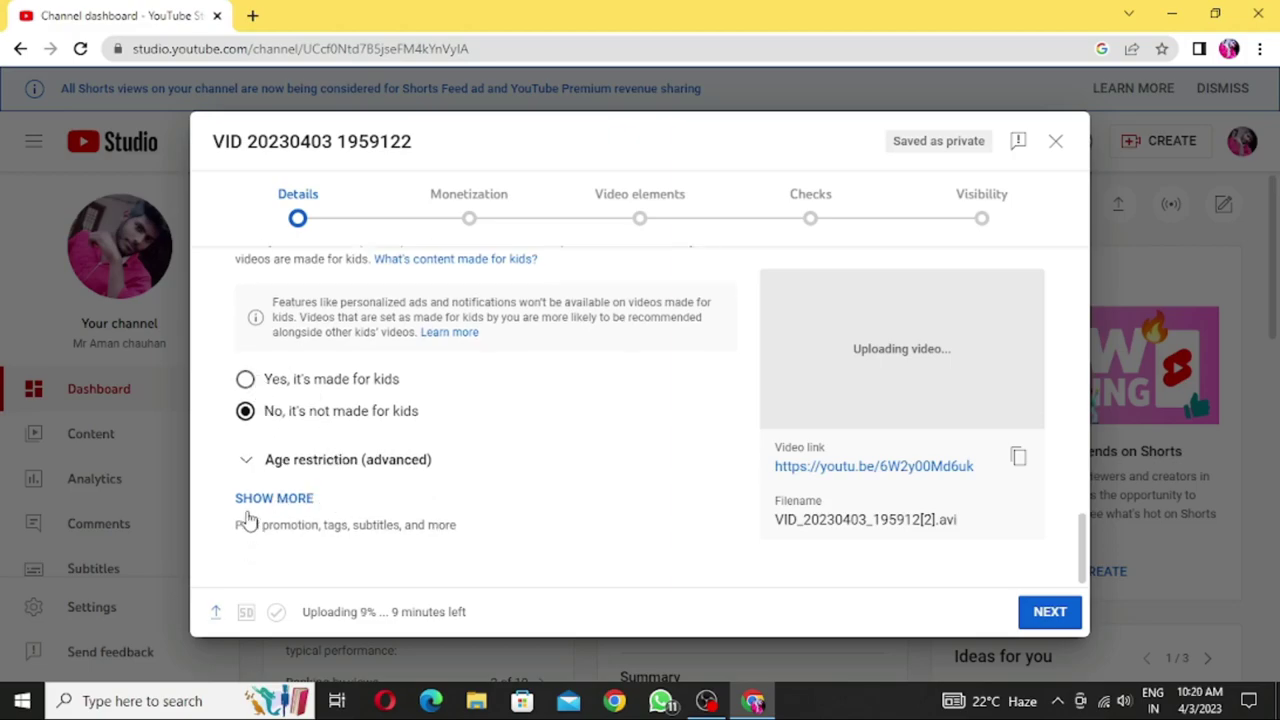
Expand the additional video details and review the paid promotion, automatic chapters, featured places and tags settings.
click(282, 499)
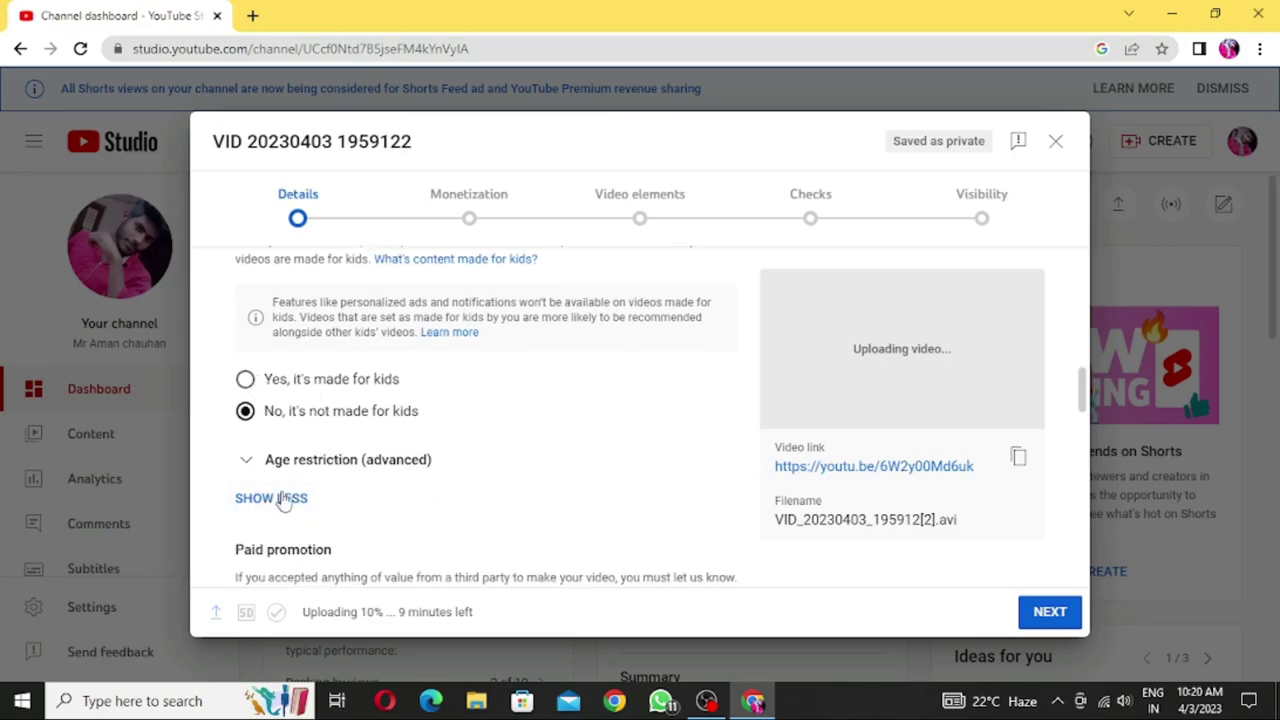
scroll(318, 495, down, 1)
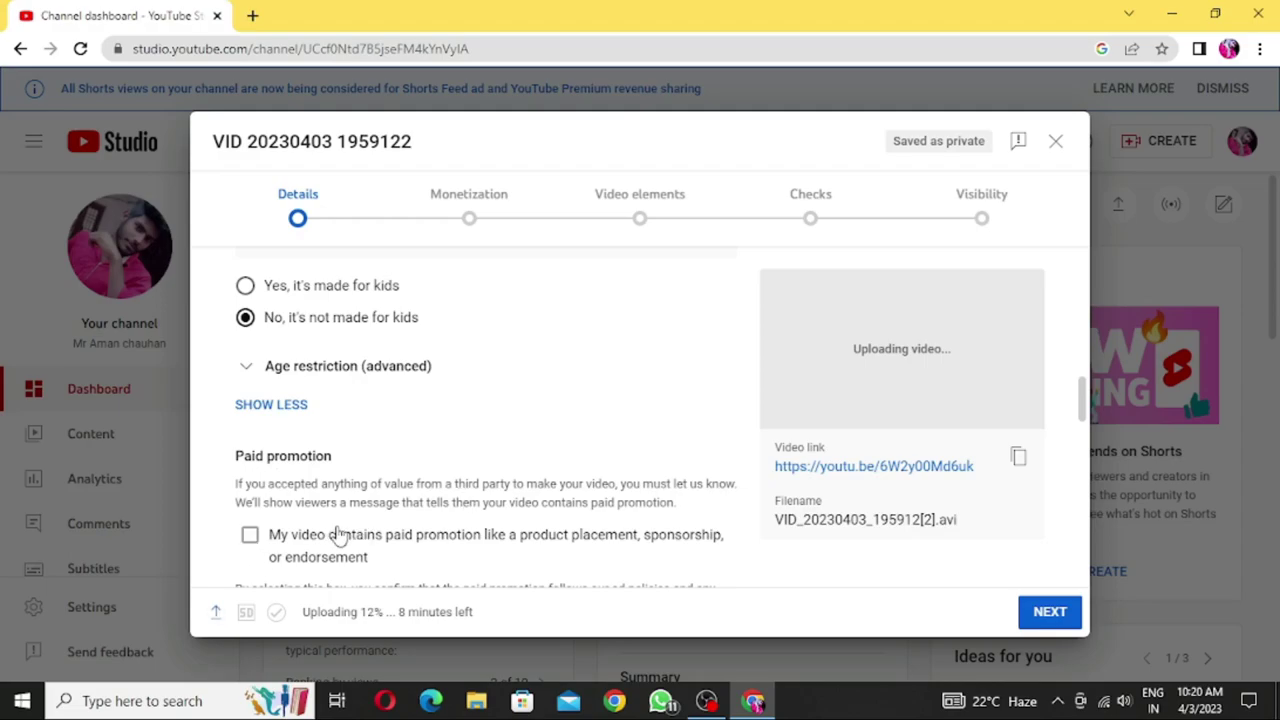
scroll(337, 531, down, 2)
scroll(323, 517, down, 1)
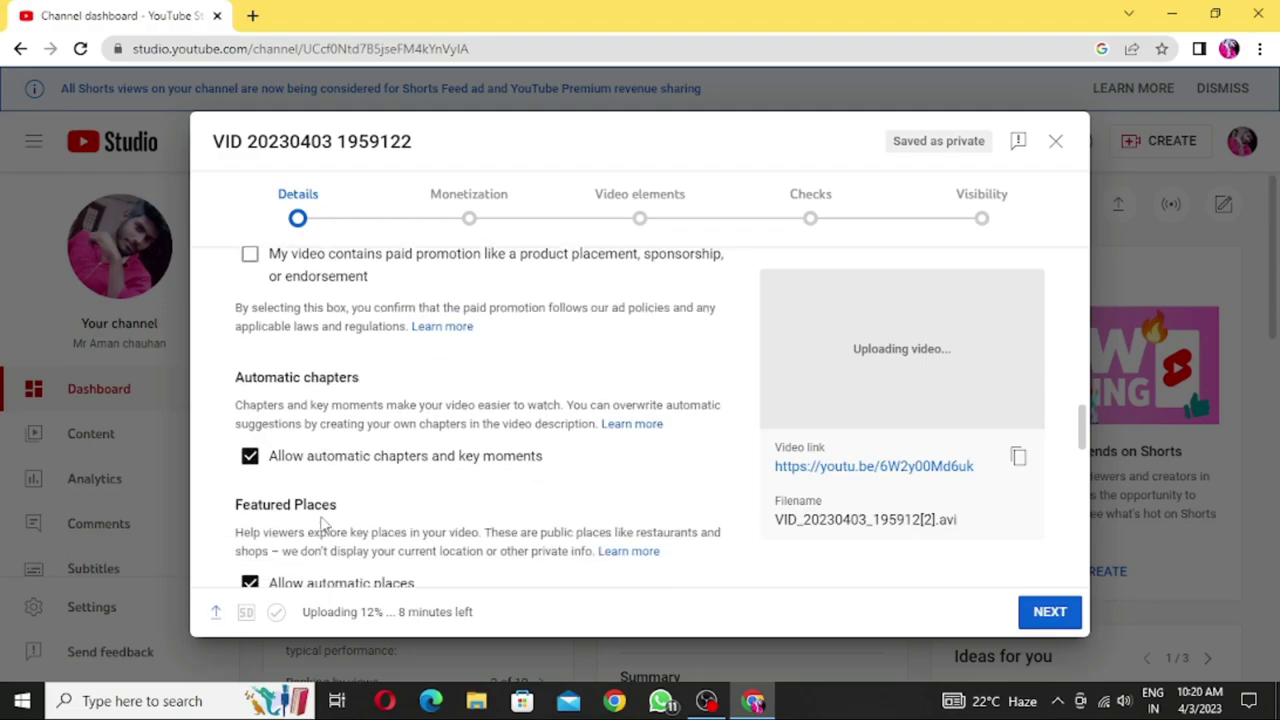
scroll(285, 505, down, 4)
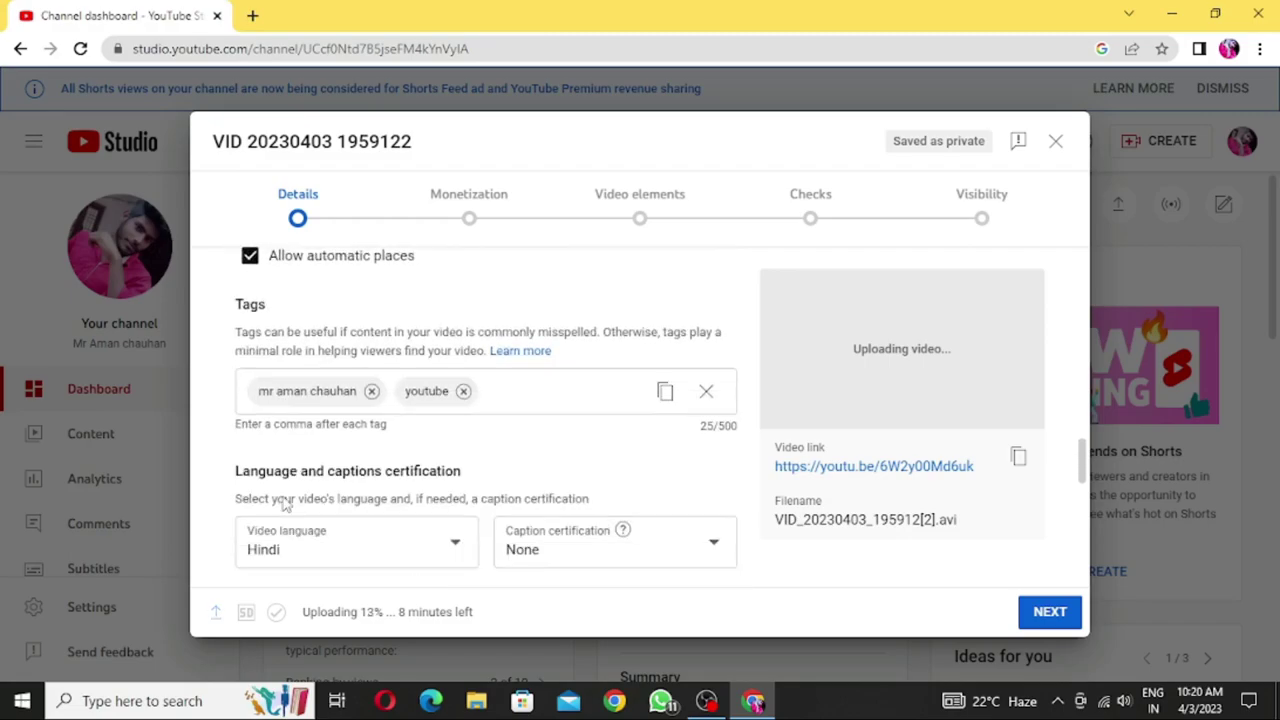
scroll(285, 458, up, 1)
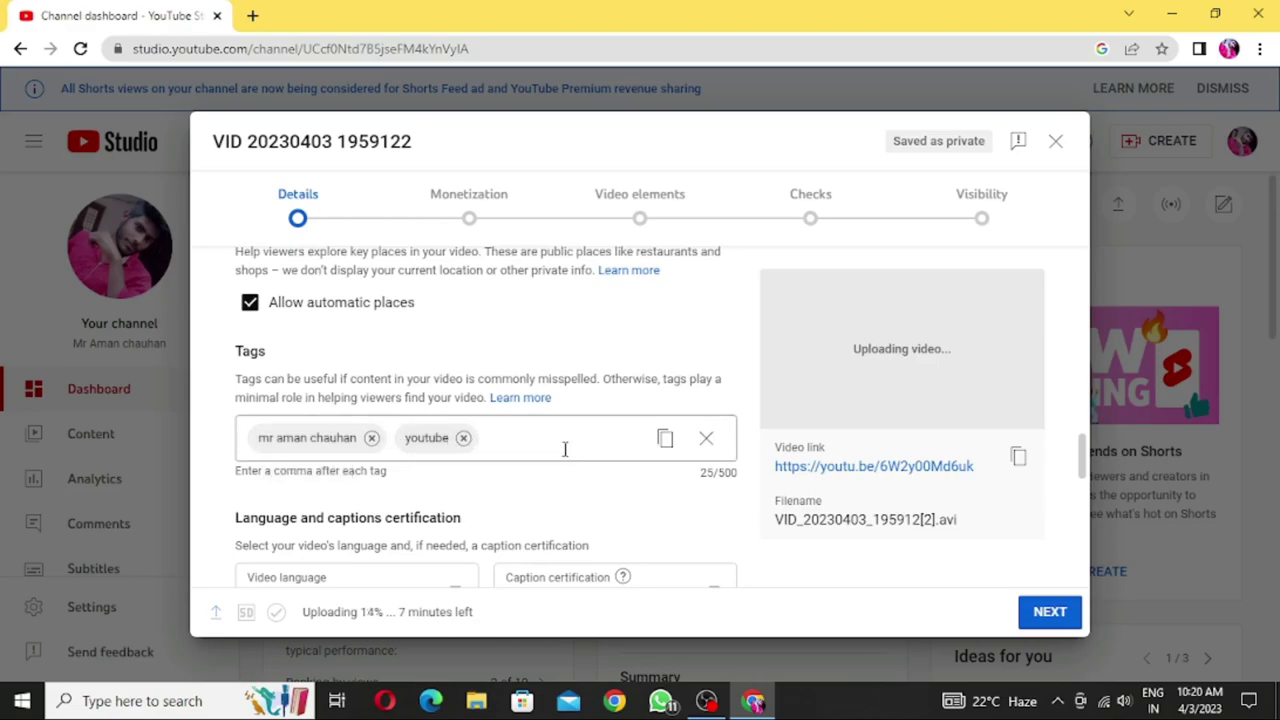
scroll(524, 433, down, 2)
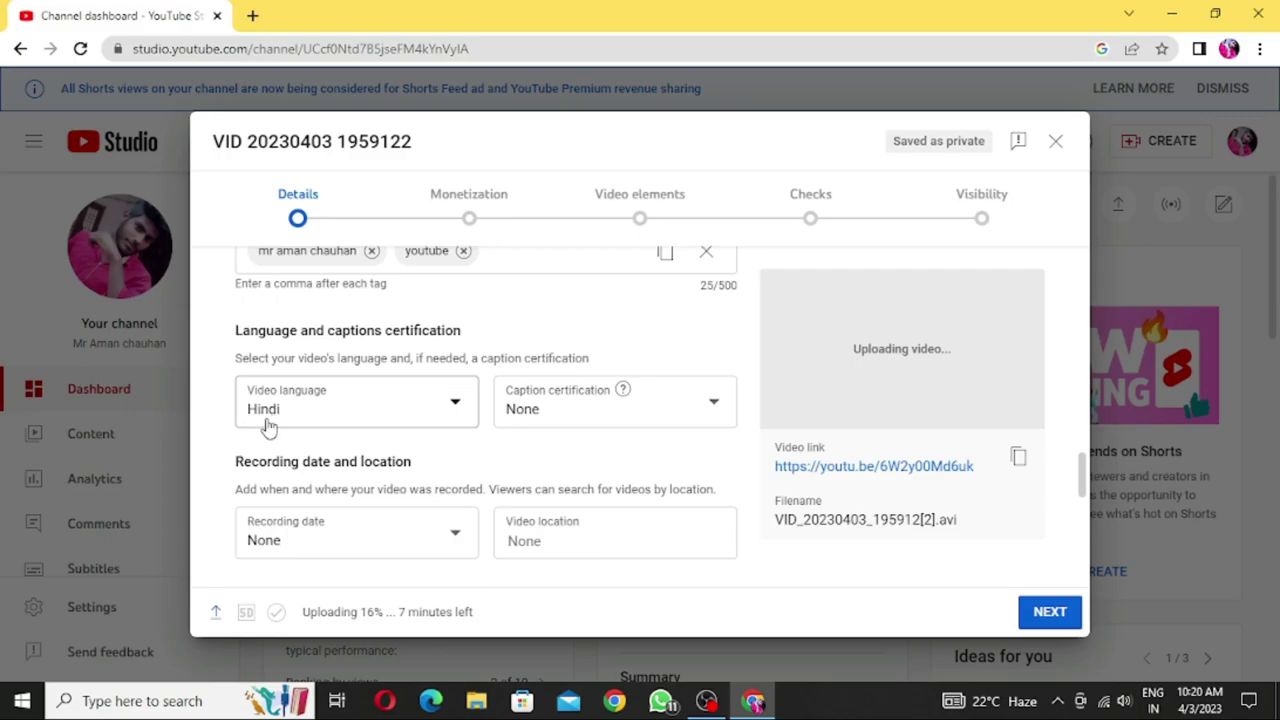
Browse the available video languages and close the list without choosing another one.
click(456, 412)
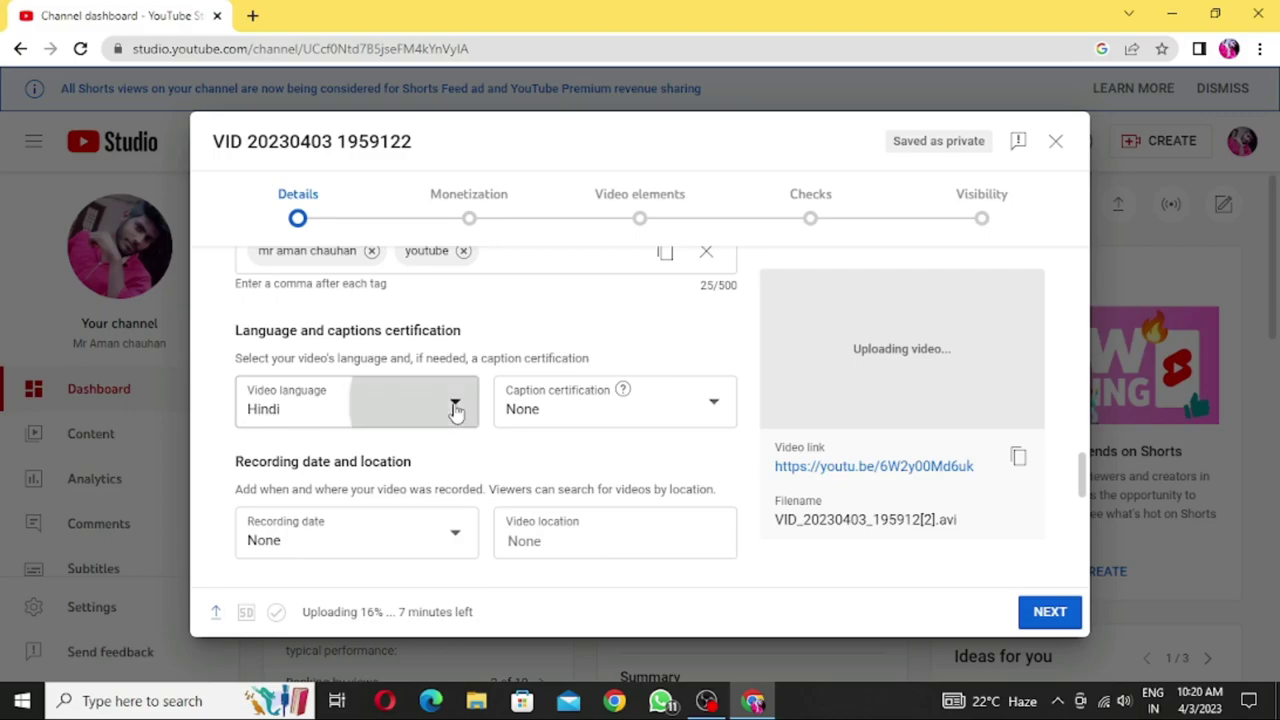
scroll(346, 289, down, 4)
scroll(346, 290, up, 7)
scroll(345, 290, up, 8)
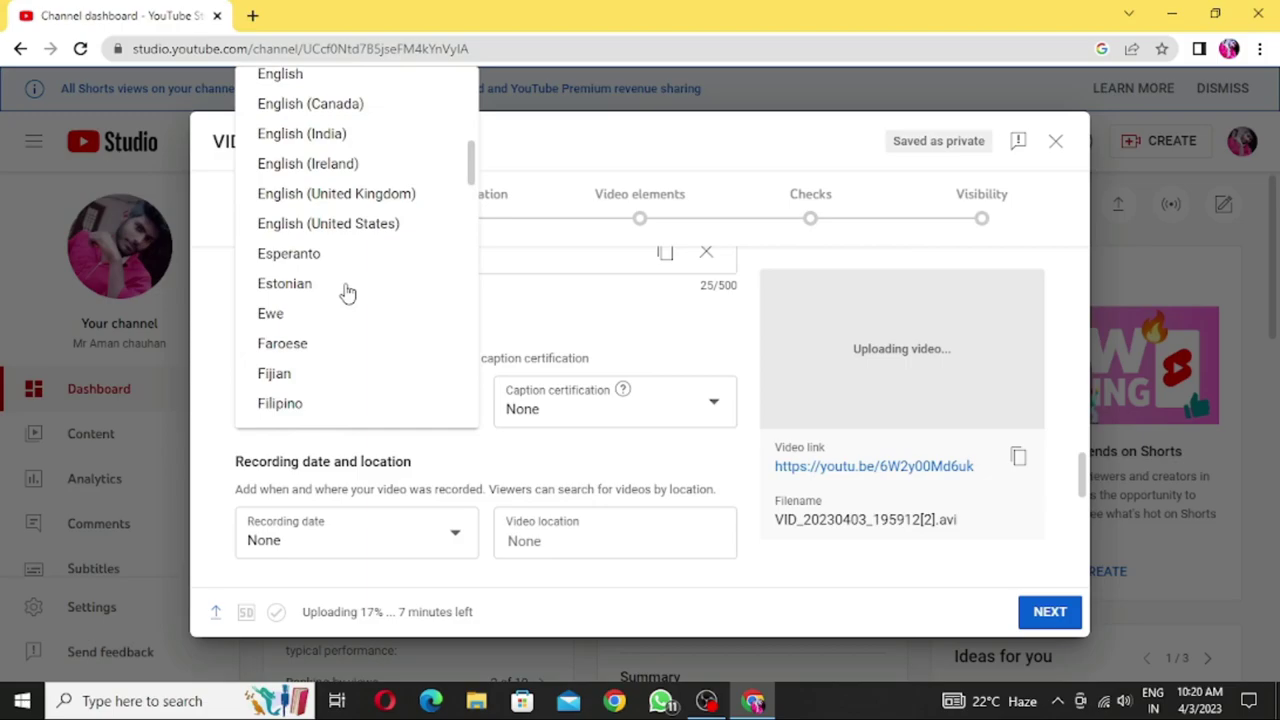
click(572, 336)
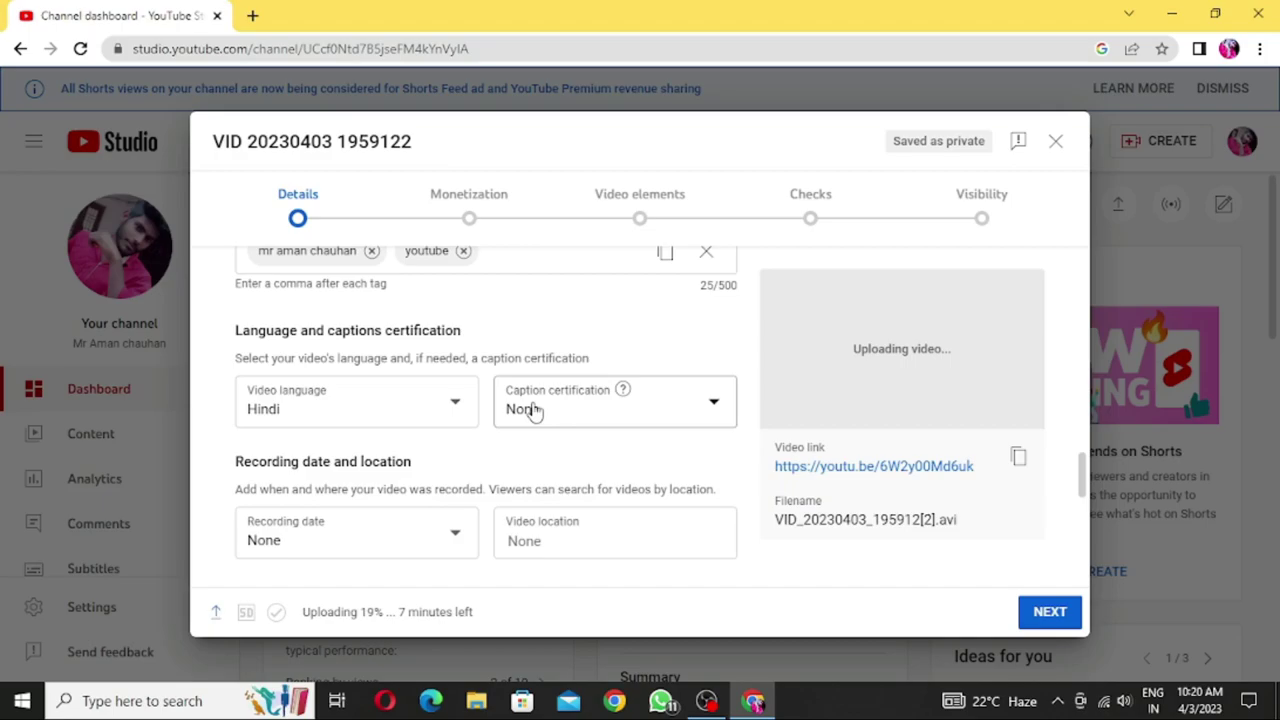
Set the recording date to Apr 3, 2023 and activate the video location search.
click(414, 543)
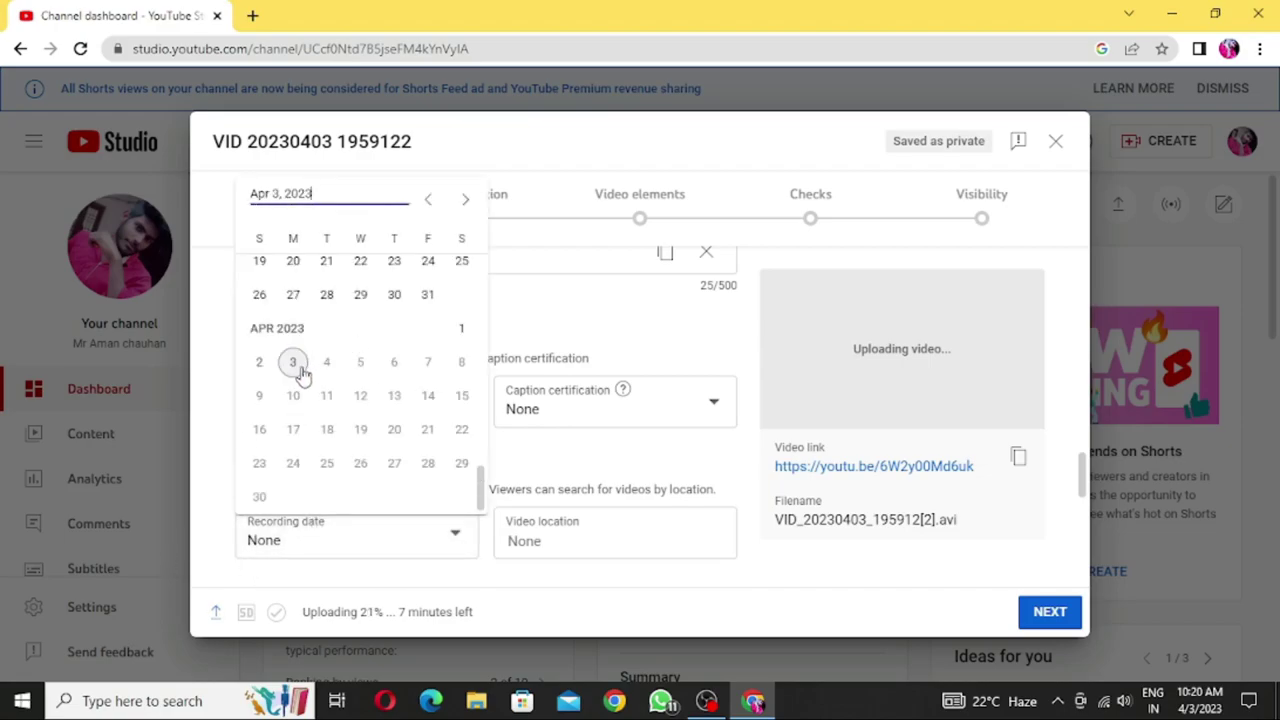
click(294, 364)
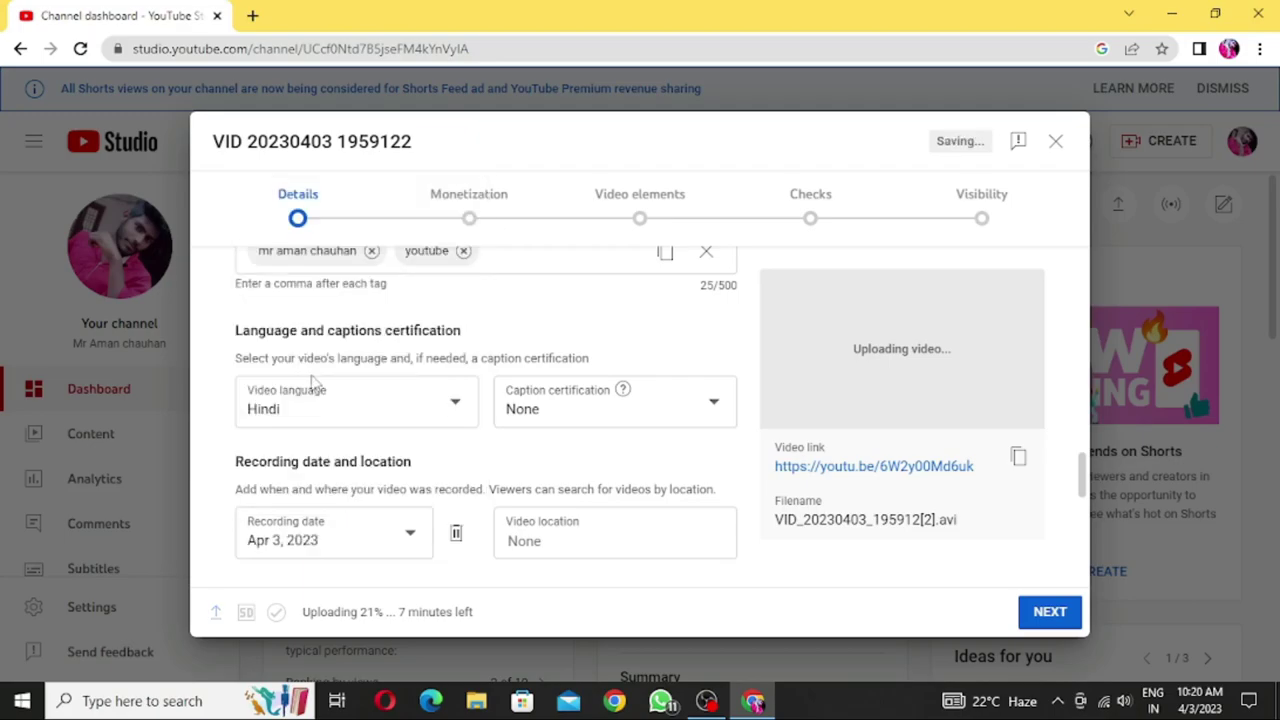
click(563, 541)
scroll(505, 505, down, 2)
scroll(551, 466, up, 2)
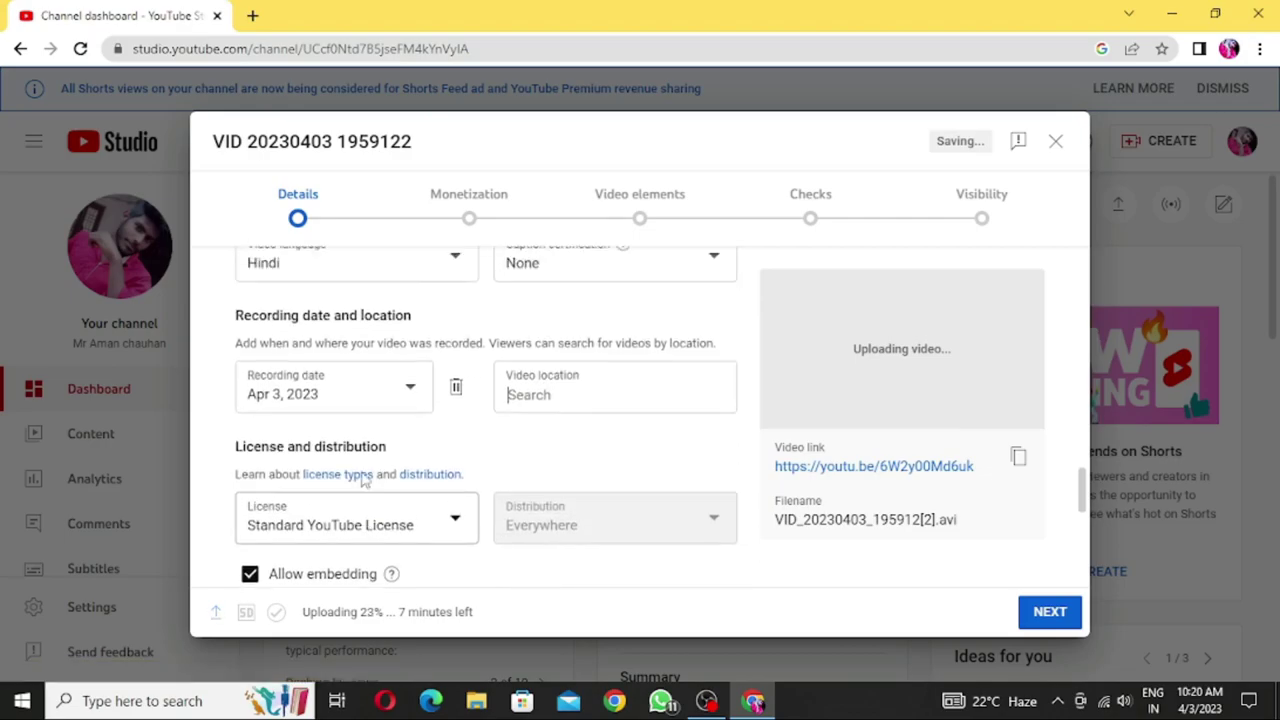
click(543, 534)
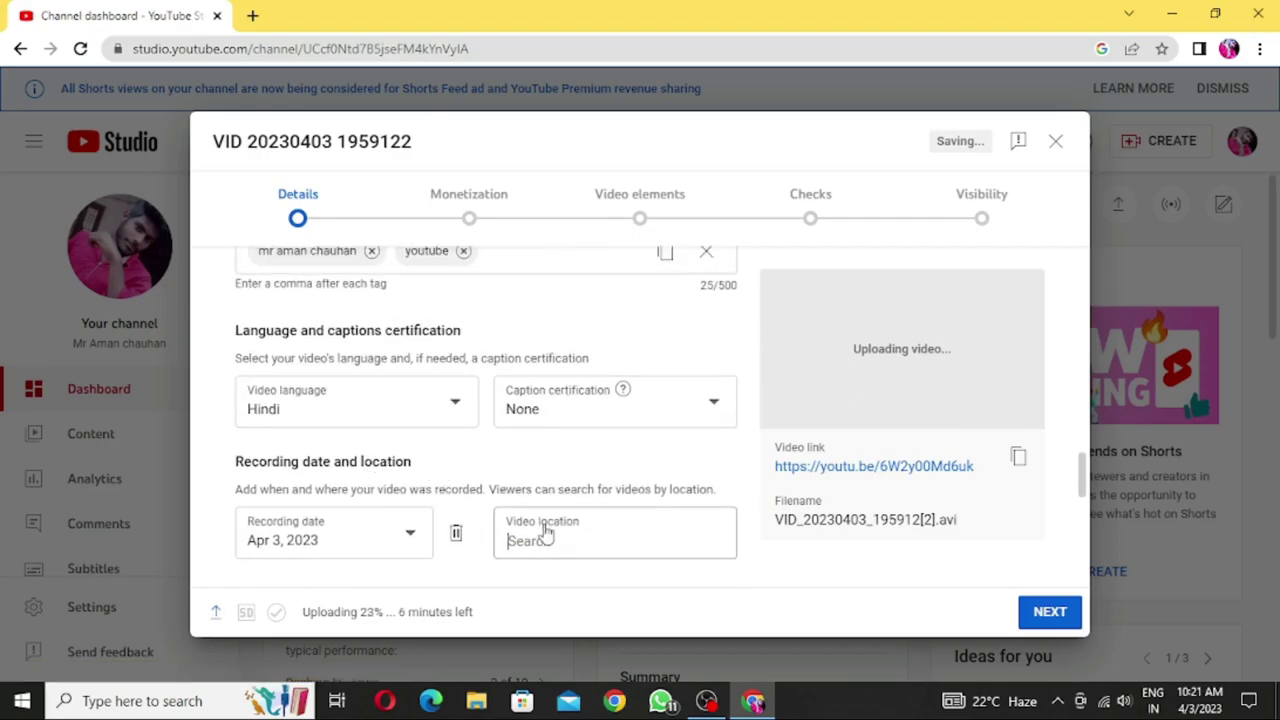
Review the license, distribution, embedding, subscriber notification and Shorts sampling settings down to the video category.
scroll(457, 500, down, 1)
scroll(470, 488, down, 1)
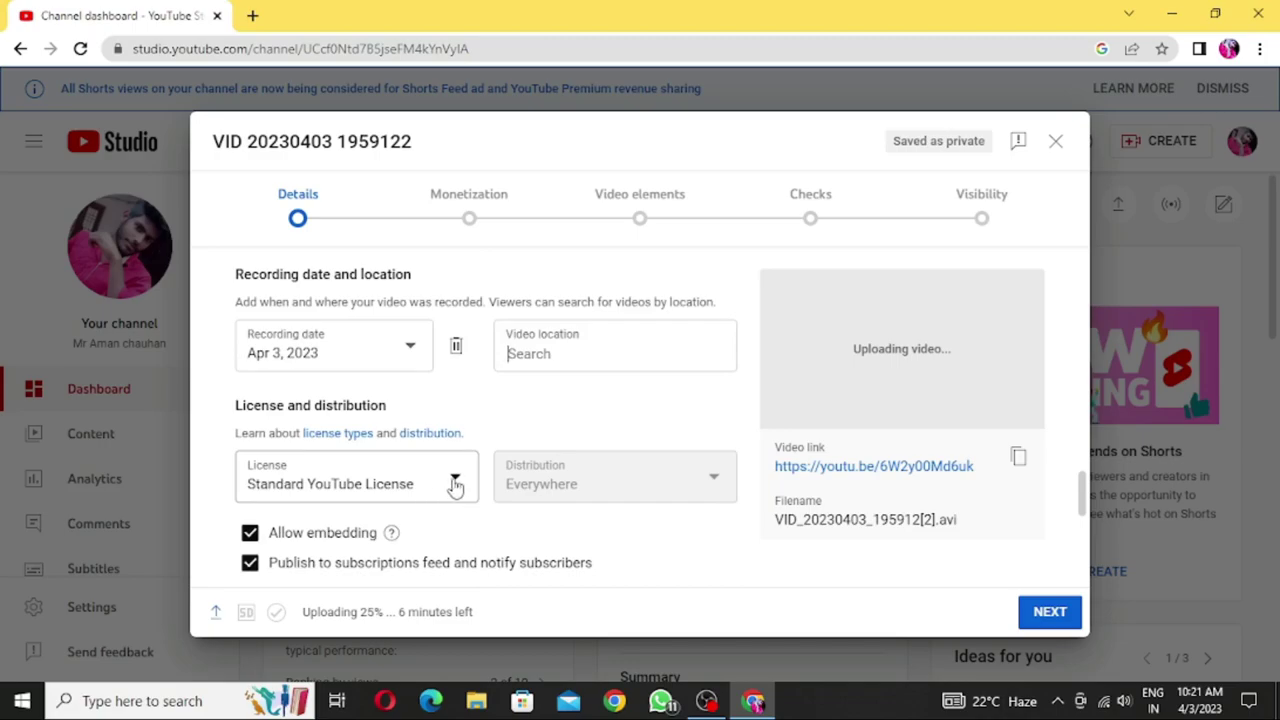
scroll(574, 490, down, 1)
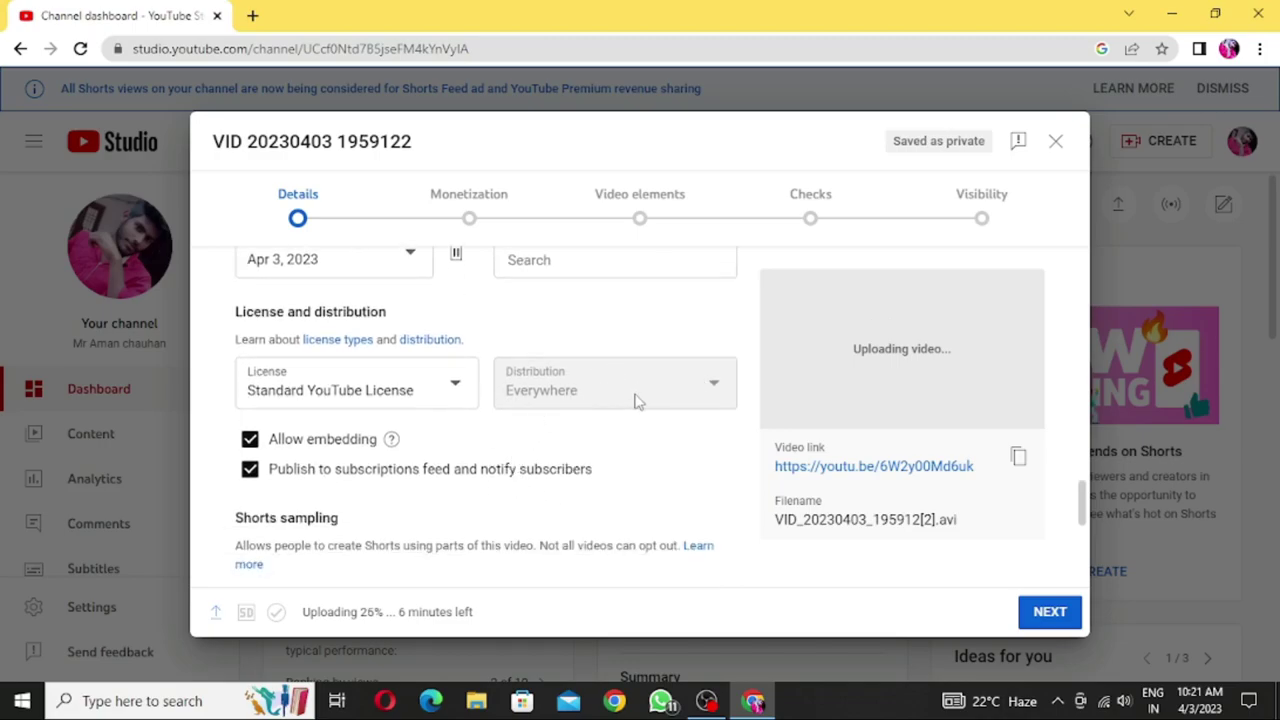
double_click(603, 390)
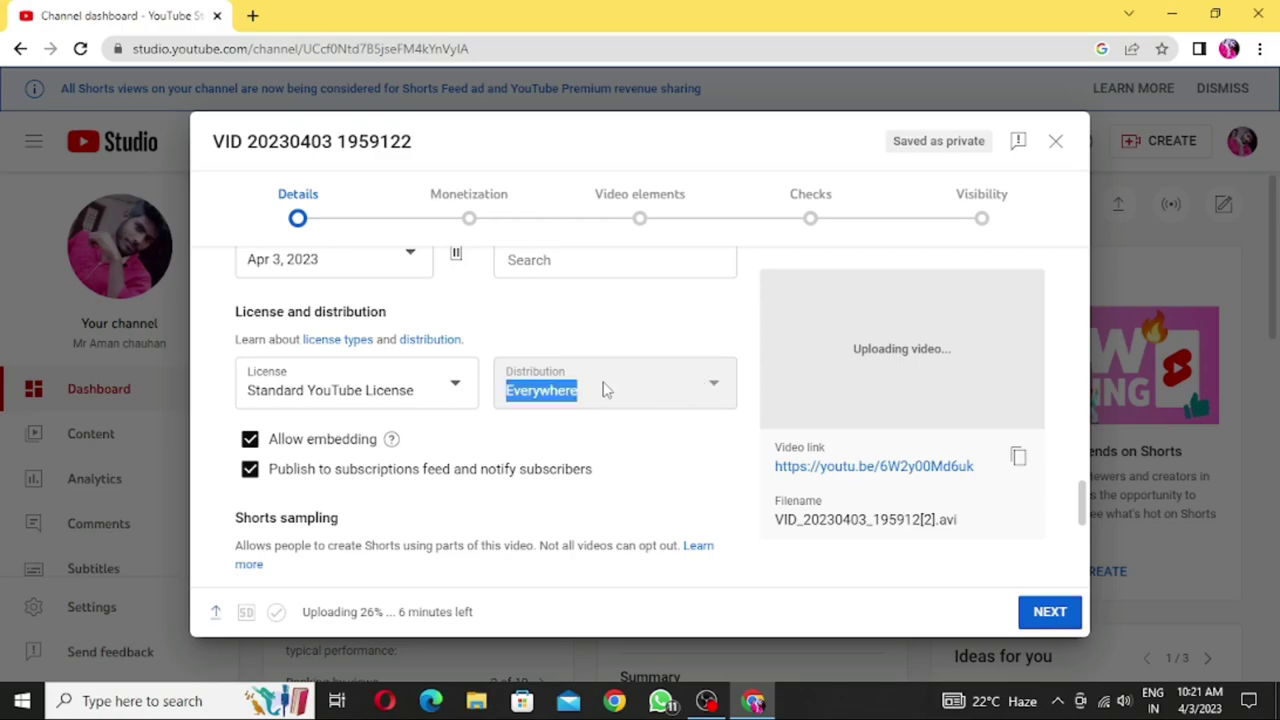
click(644, 392)
scroll(629, 409, down, 2)
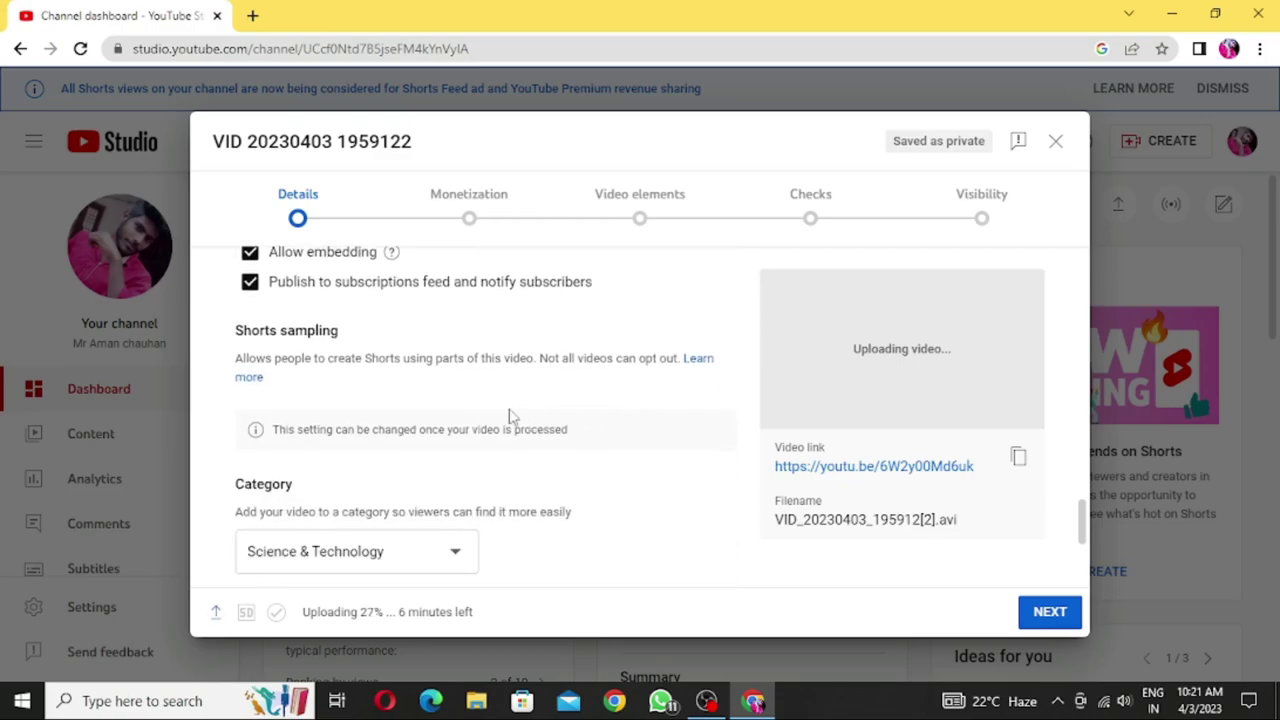
scroll(462, 410, down, 1)
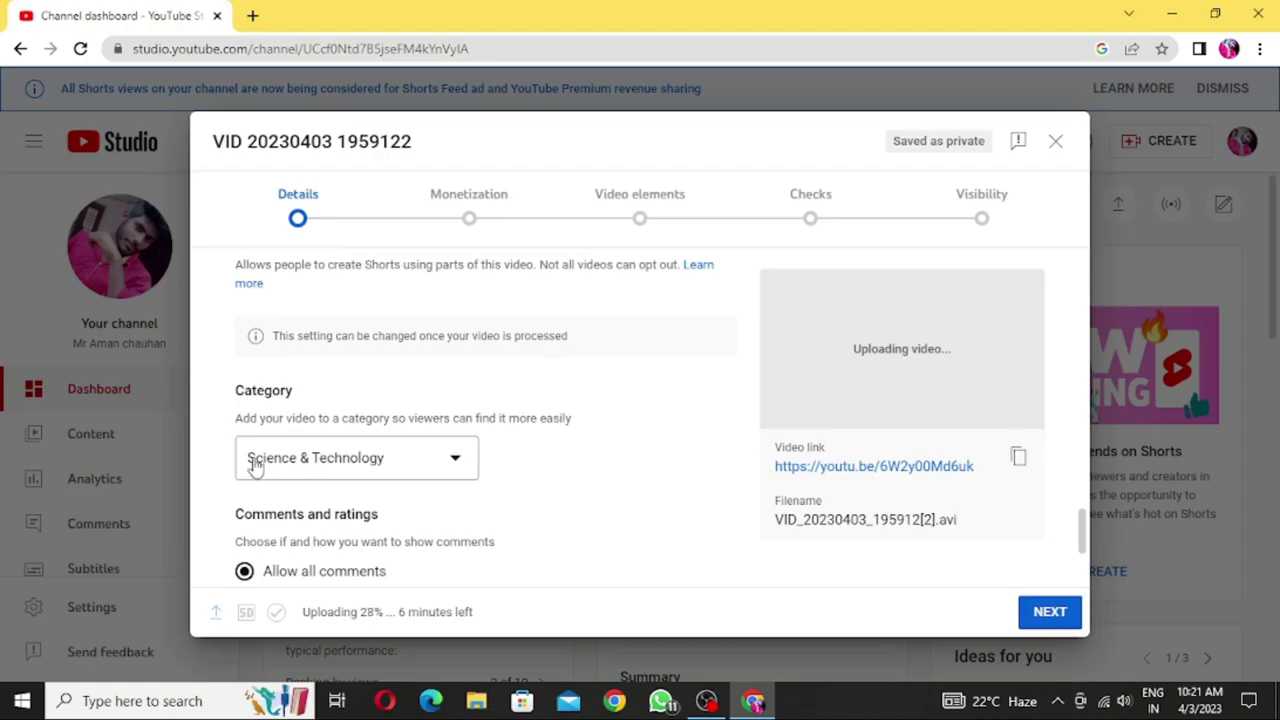
Browse the video categories without choosing another one and review the comments and ratings settings.
click(456, 464)
scroll(381, 355, down, 1)
scroll(376, 336, up, 1)
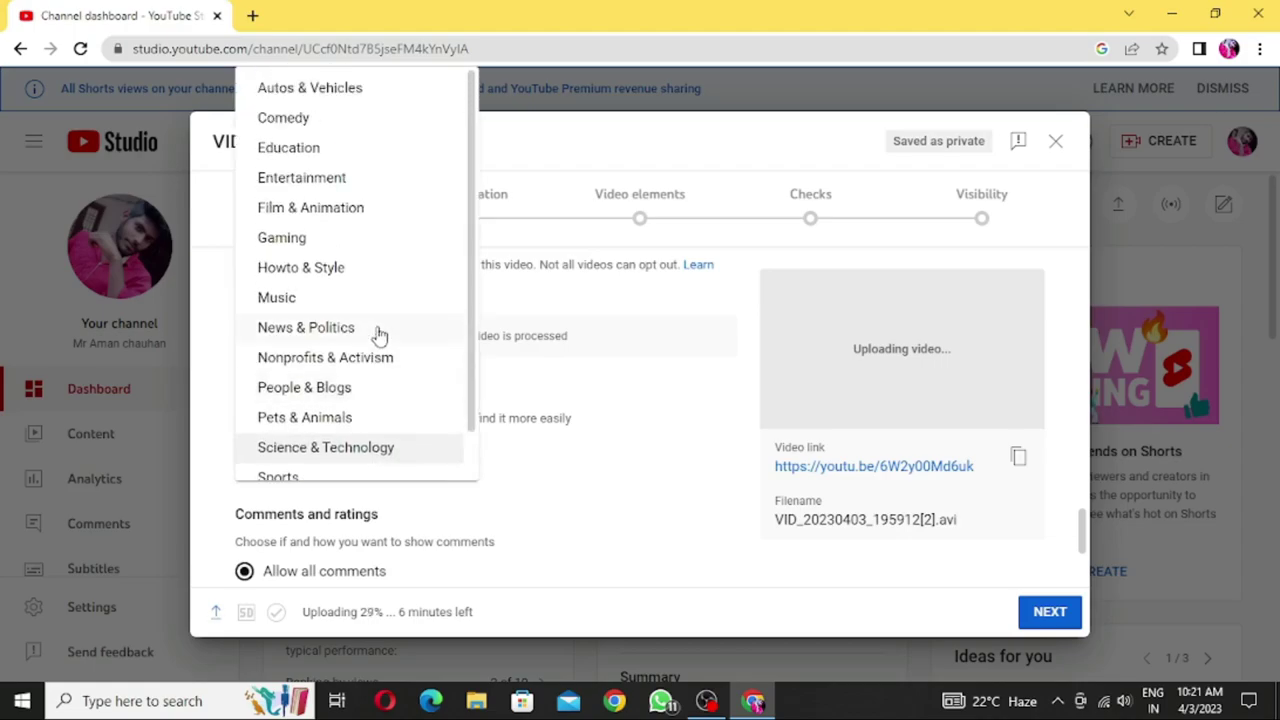
scroll(379, 334, down, 1)
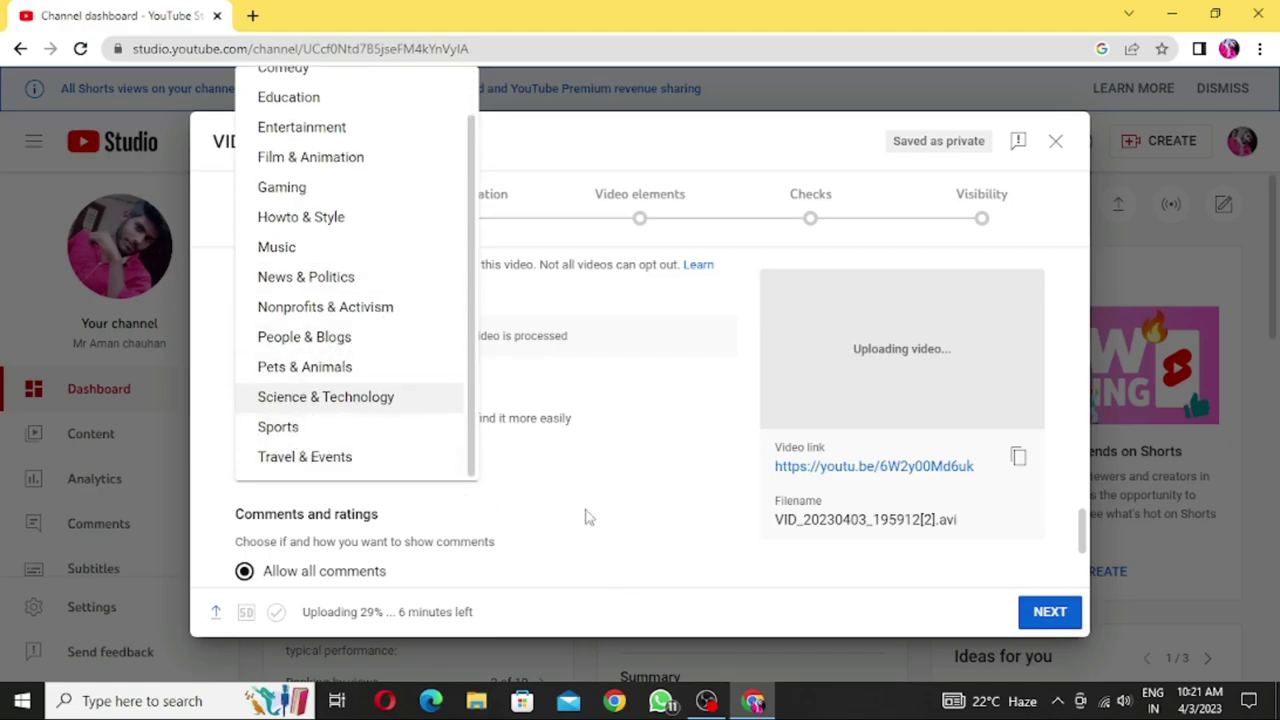
click(548, 522)
scroll(548, 522, down, 2)
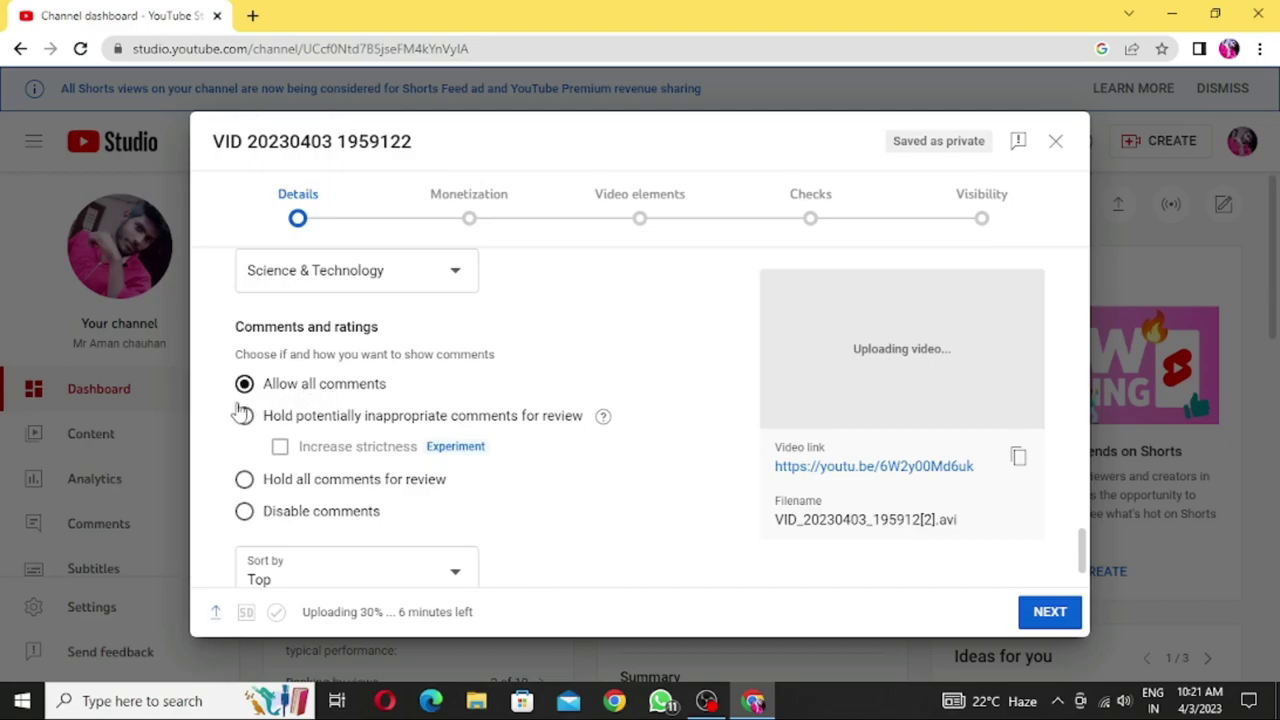
scroll(350, 416, down, 1)
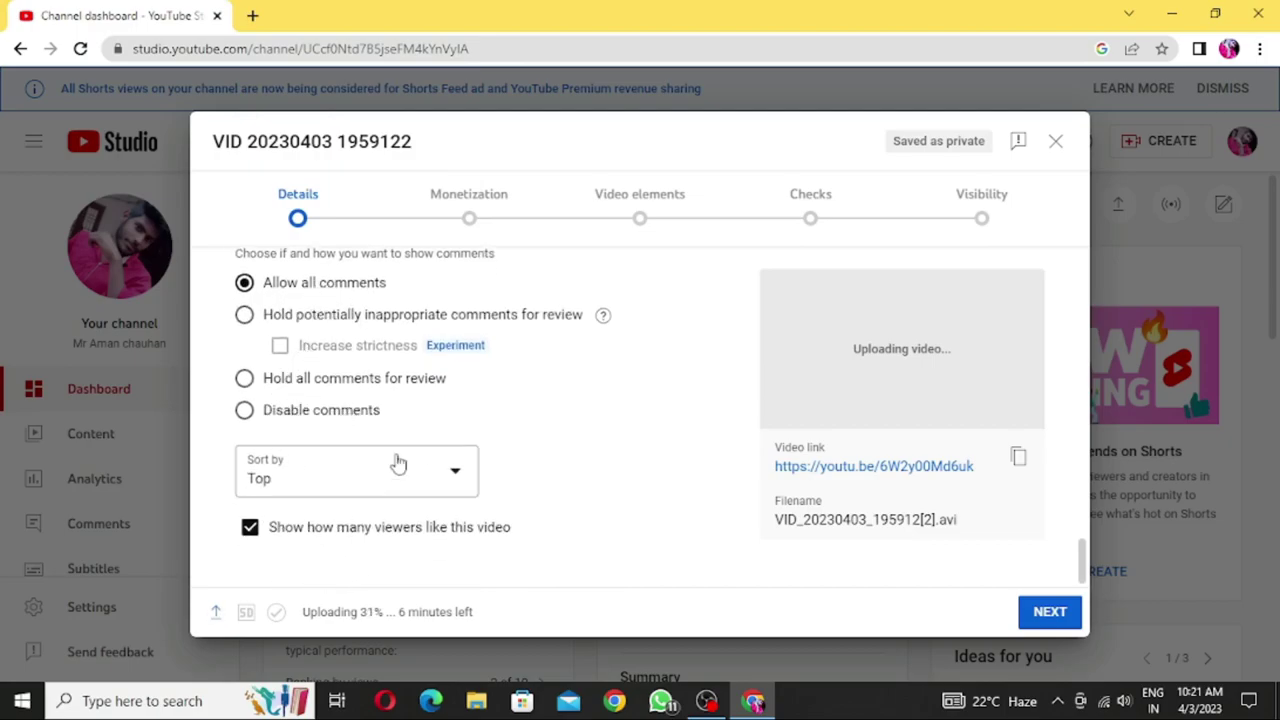
scroll(714, 453, up, 10)
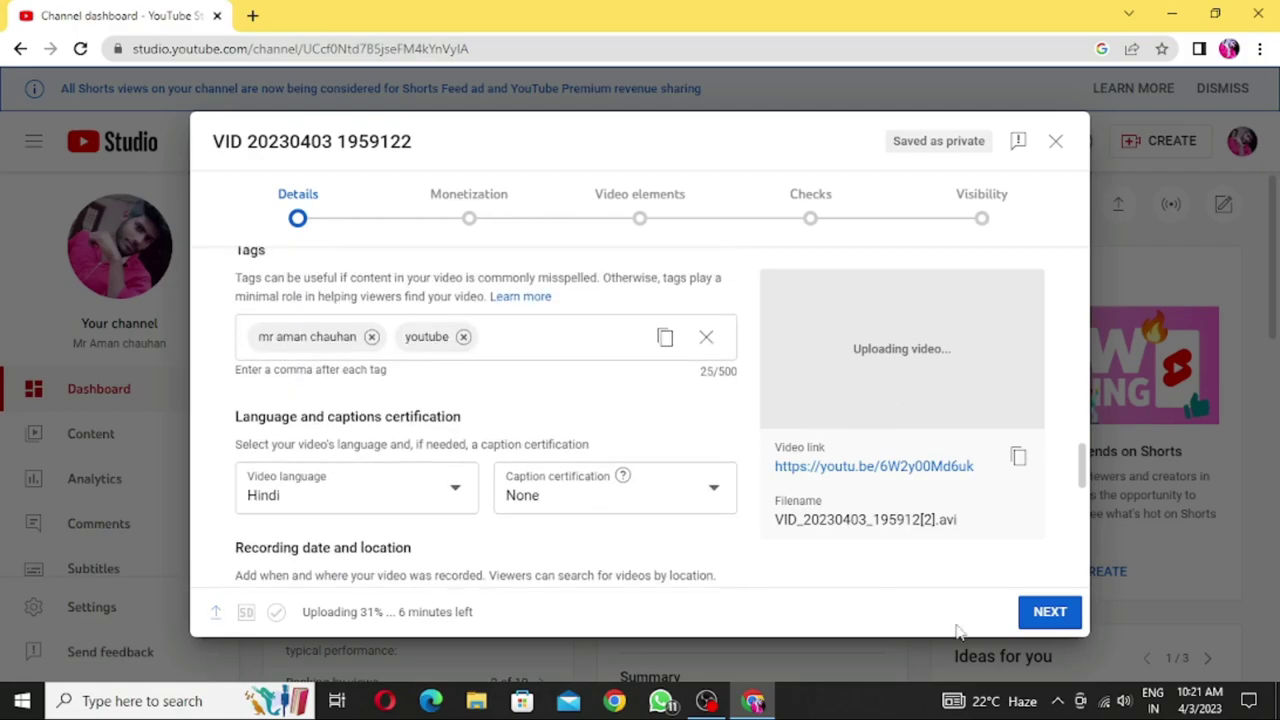
Continue to the monetization settings, set monetization to Off and proceed to the video elements.
click(1035, 628)
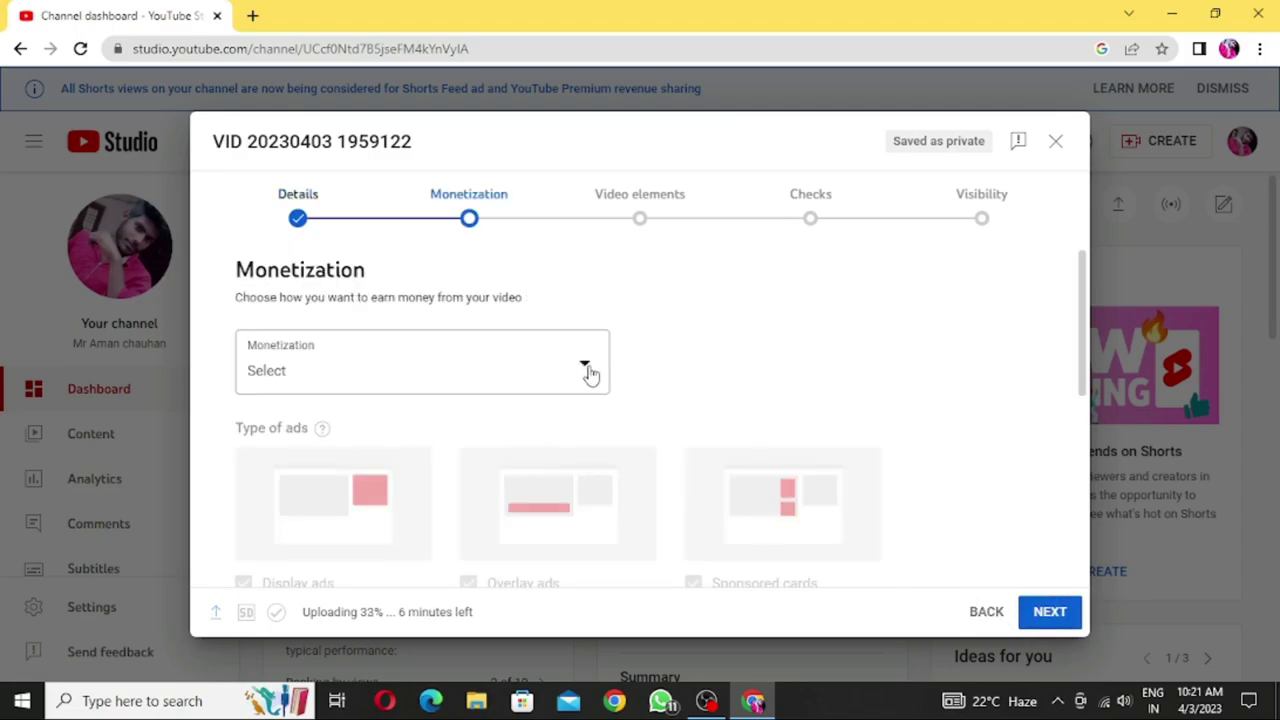
scroll(586, 380, down, 3)
scroll(586, 380, up, 3)
click(574, 380)
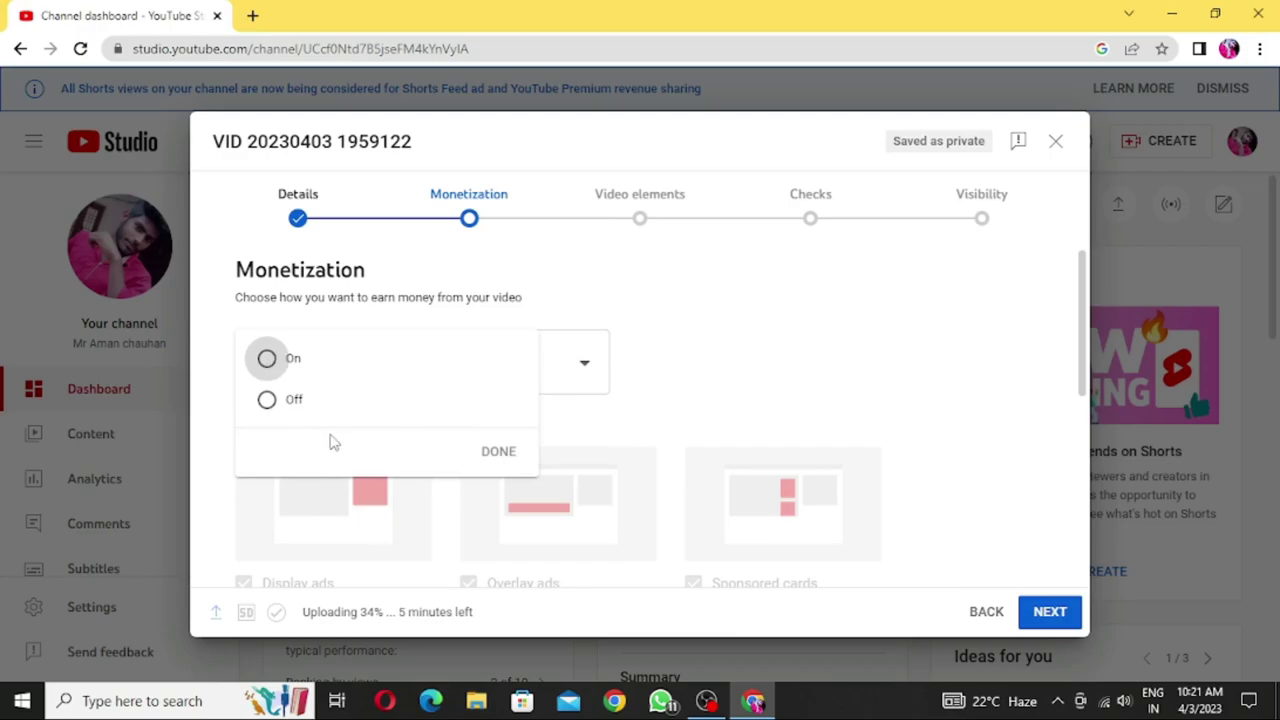
click(266, 399)
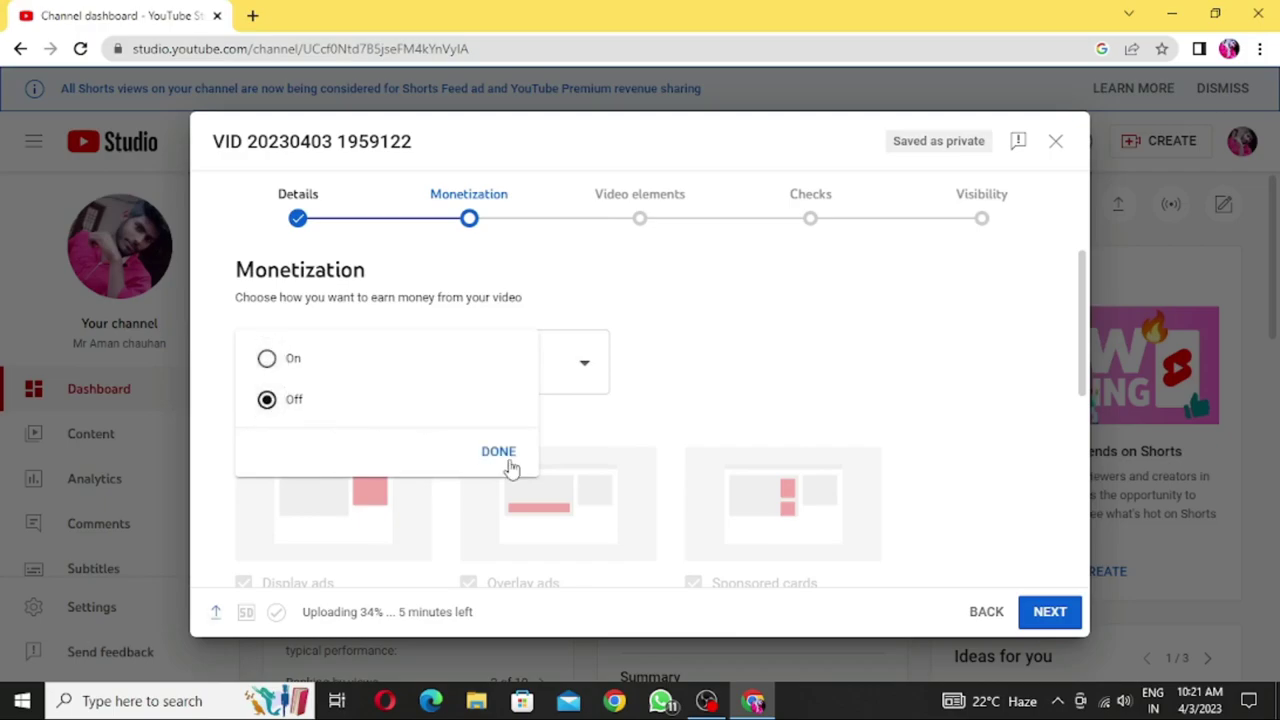
click(508, 464)
click(1046, 612)
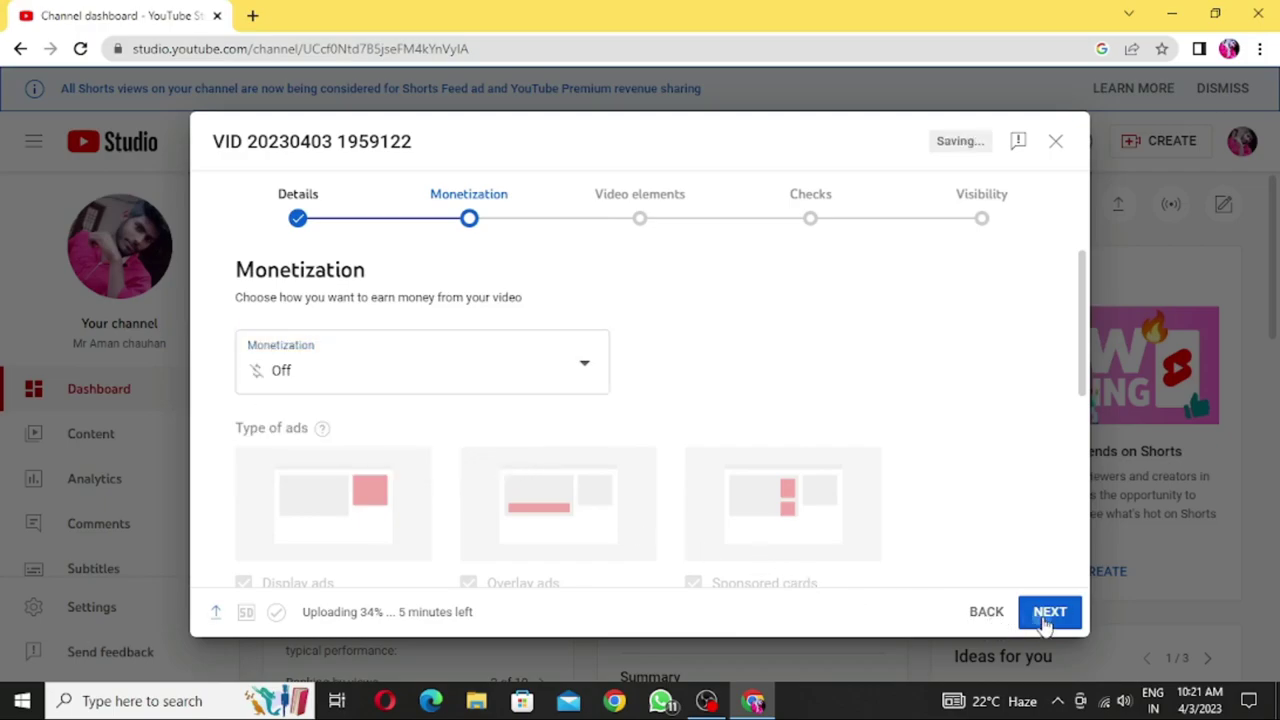
Add an end screen to the video using the layout imported from the latest video.
scroll(475, 435, down, 1)
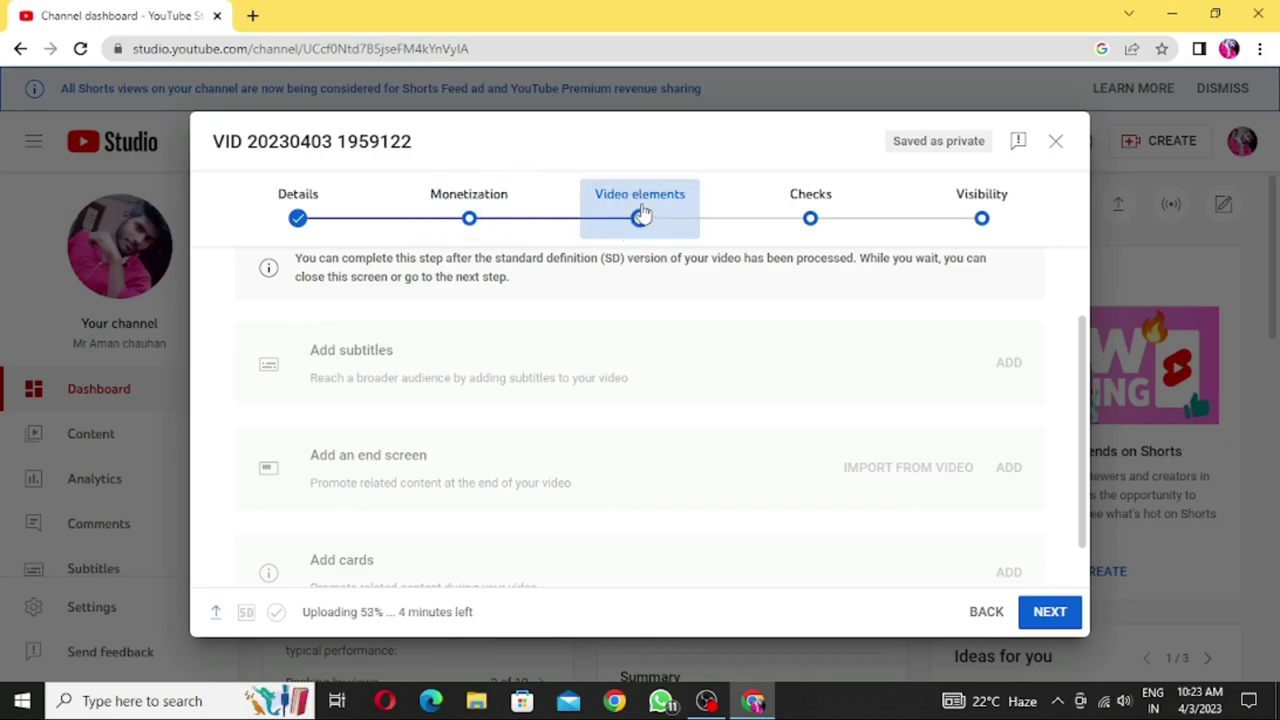
scroll(483, 459, down, 1)
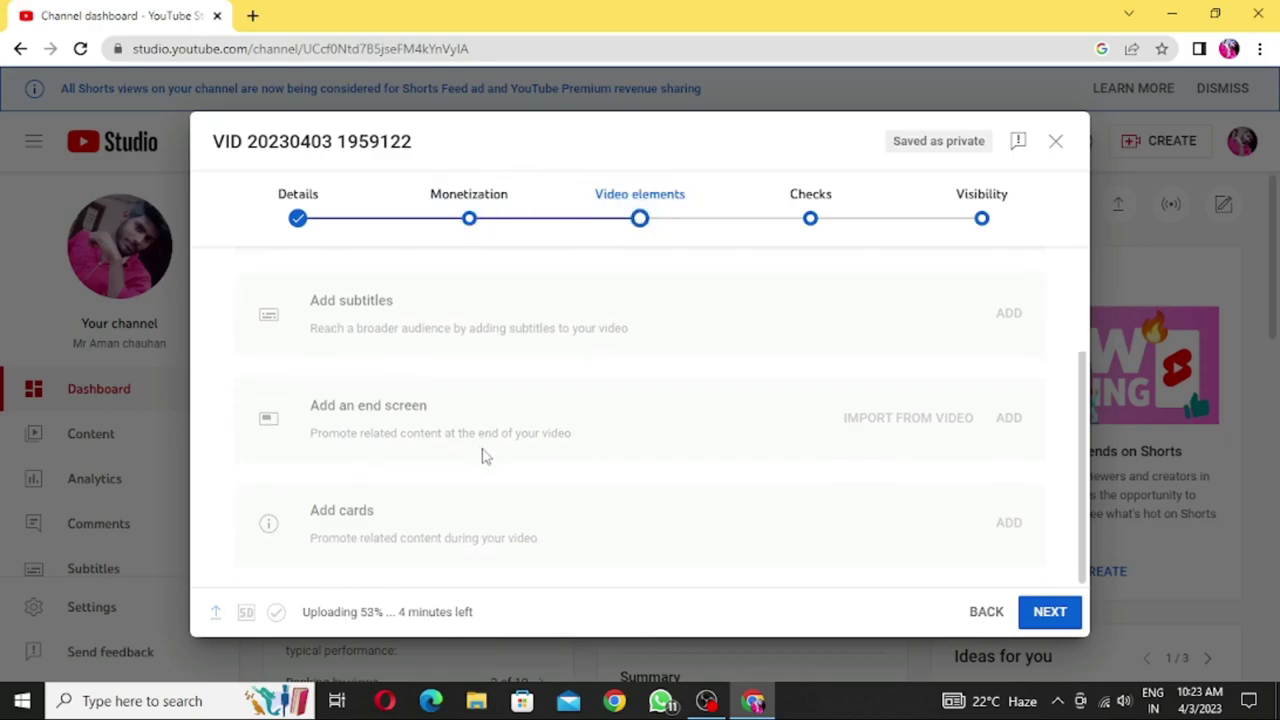
scroll(483, 457, up, 3)
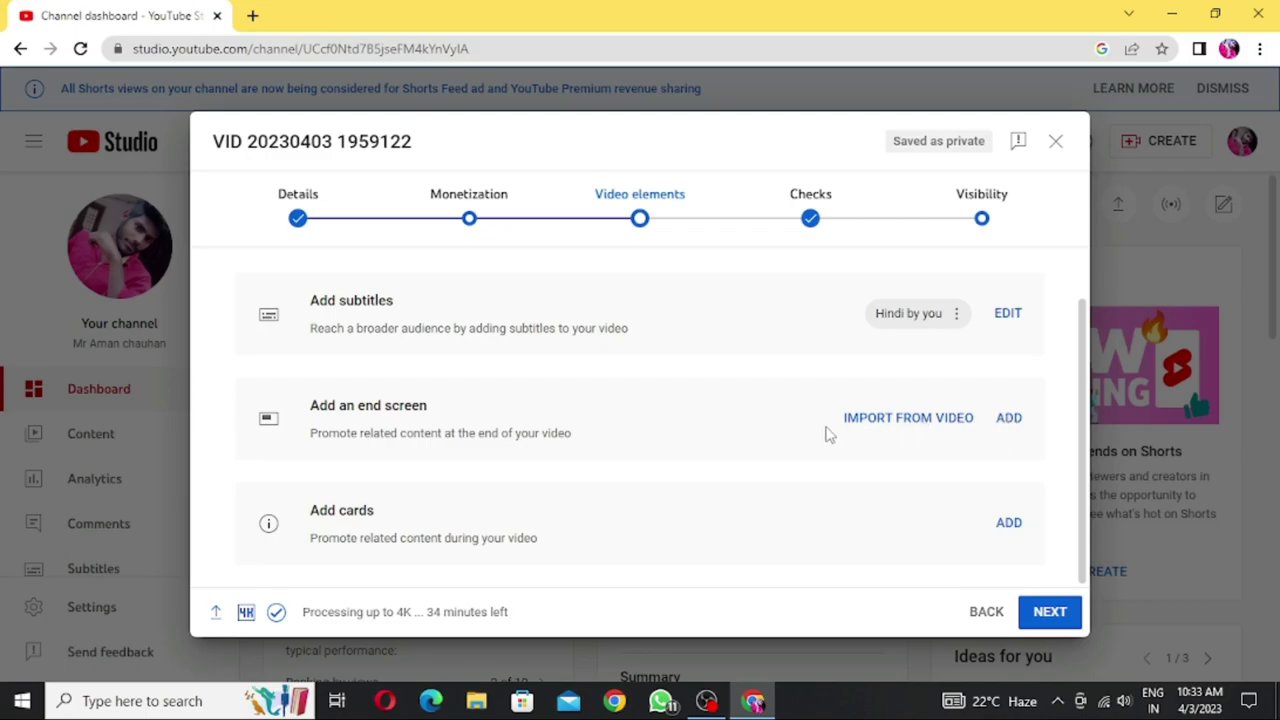
click(995, 424)
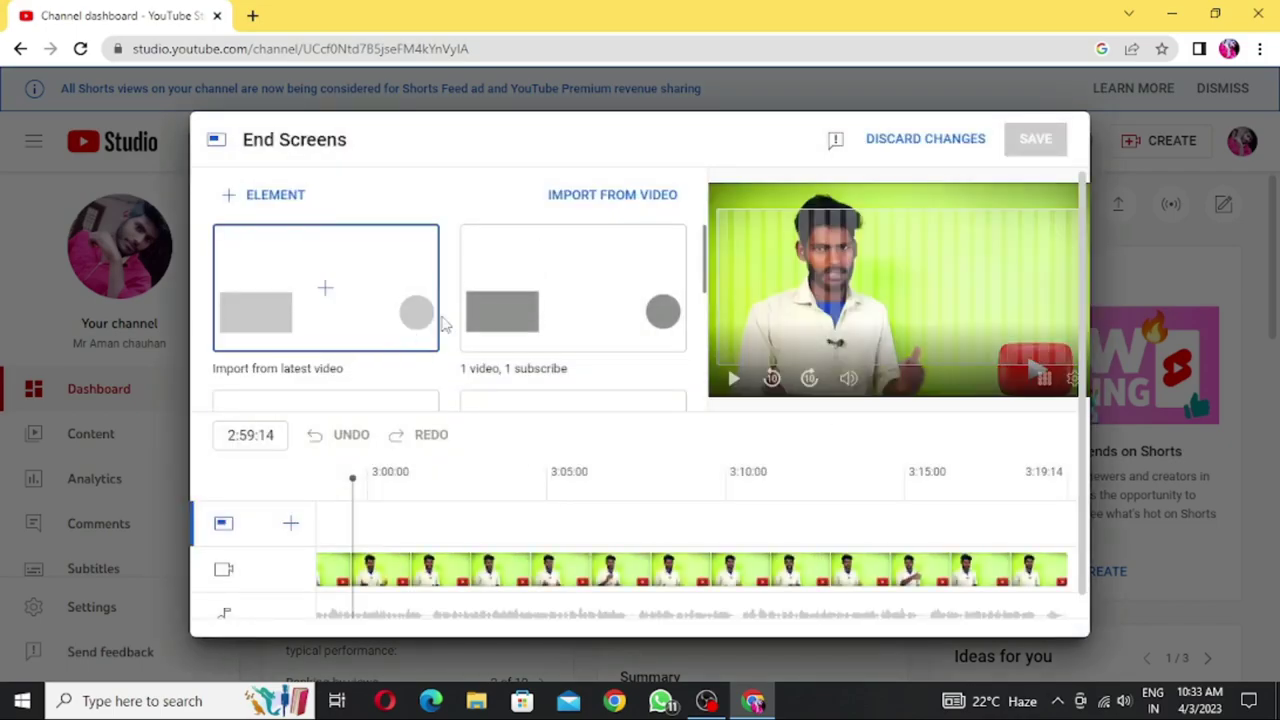
click(378, 305)
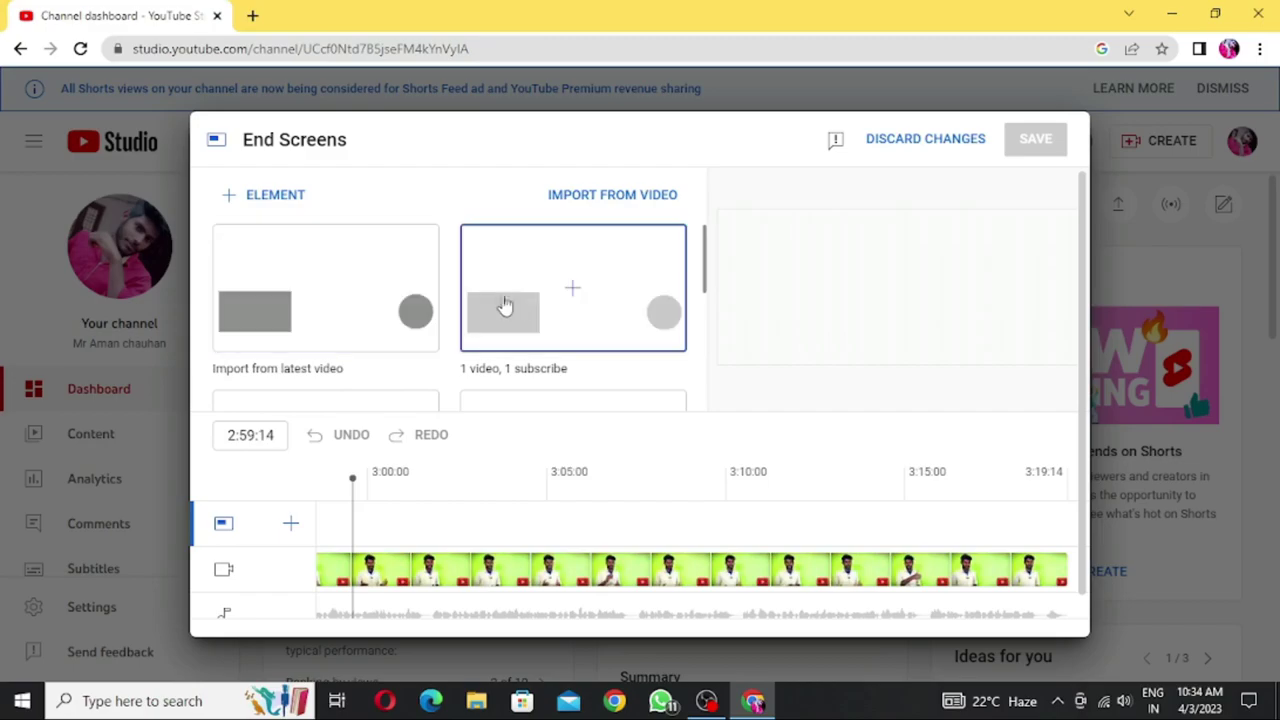
scroll(494, 312, down, 3)
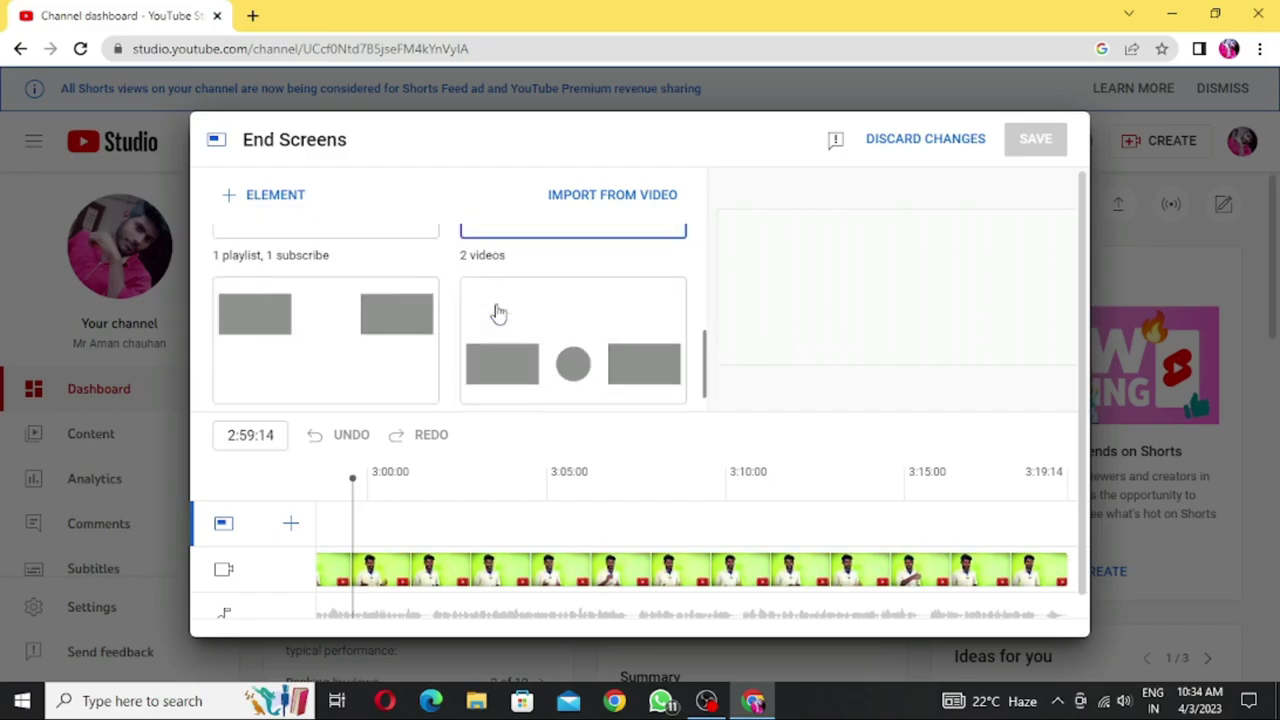
scroll(498, 313, up, 3)
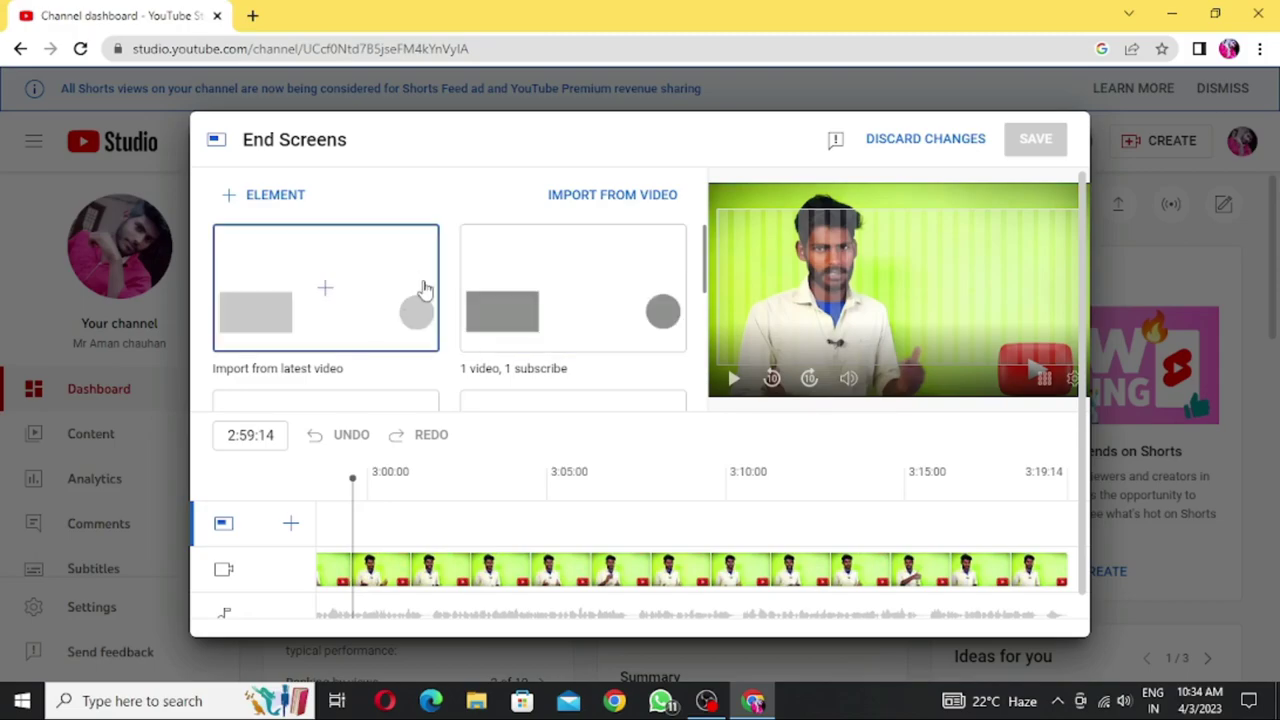
click(327, 303)
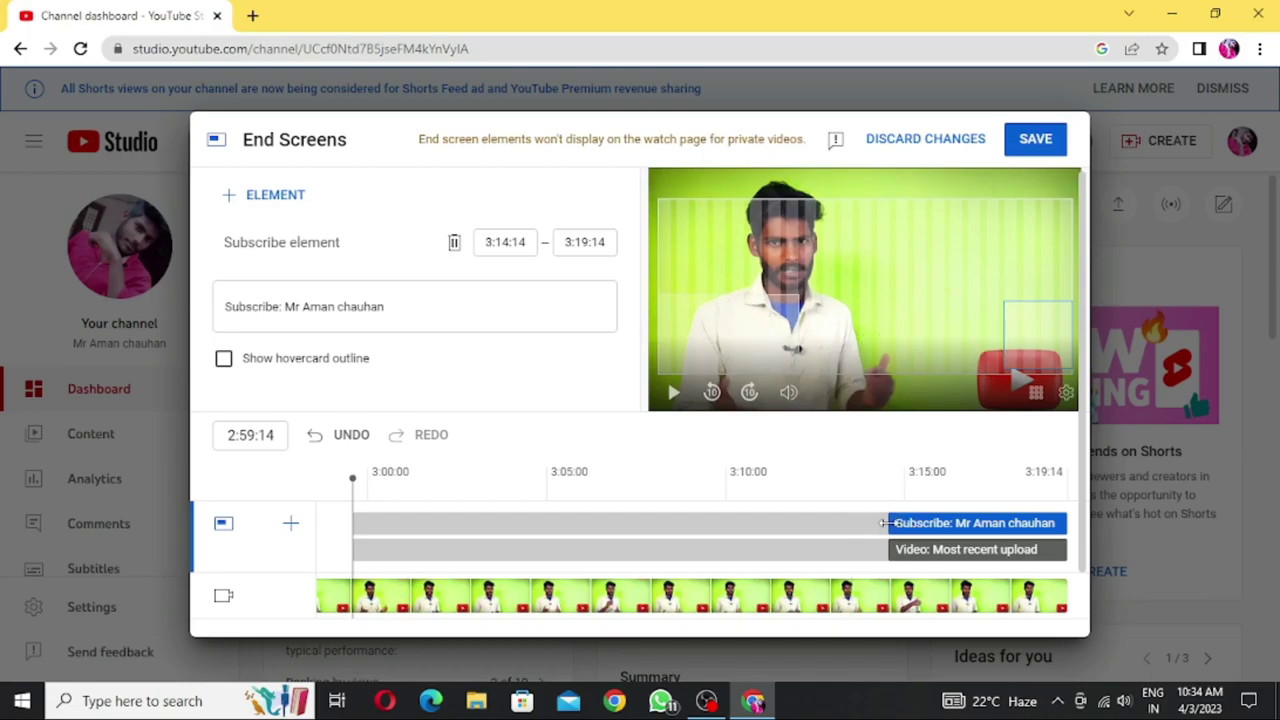
Move the end screen playhead to 3:14:14 to preview the subscribe and video elements.
drag(882, 522, 980, 548)
scroll(358, 314, down, 1)
scroll(358, 314, up, 1)
click(888, 478)
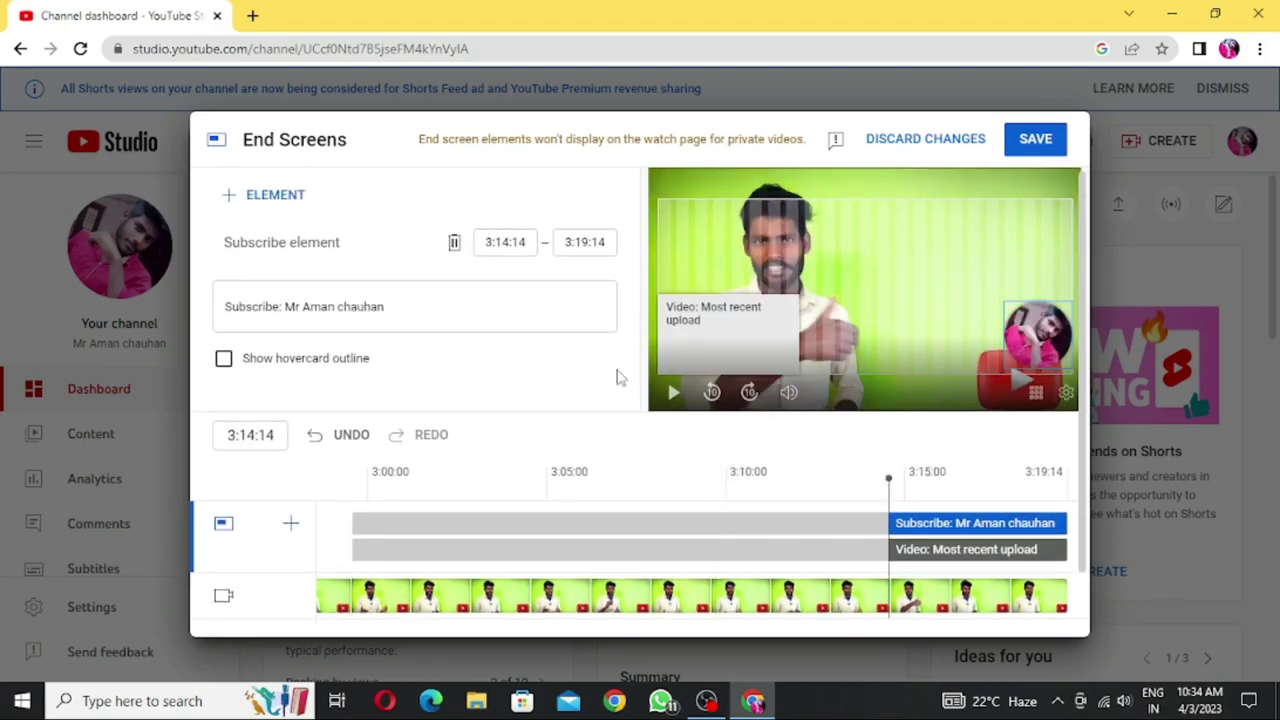
Review the video element's source options, keep Most recent upload and save the end screen.
click(744, 348)
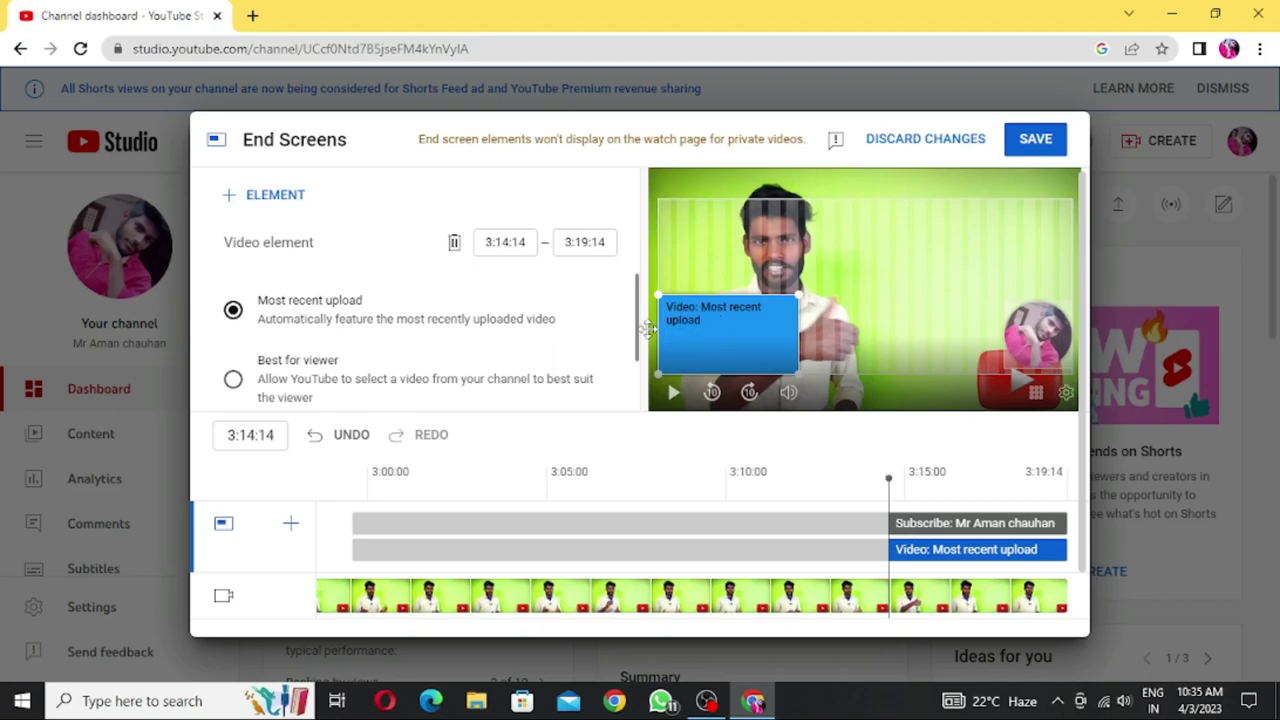
scroll(296, 388, down, 1)
scroll(298, 385, up, 1)
scroll(298, 386, down, 1)
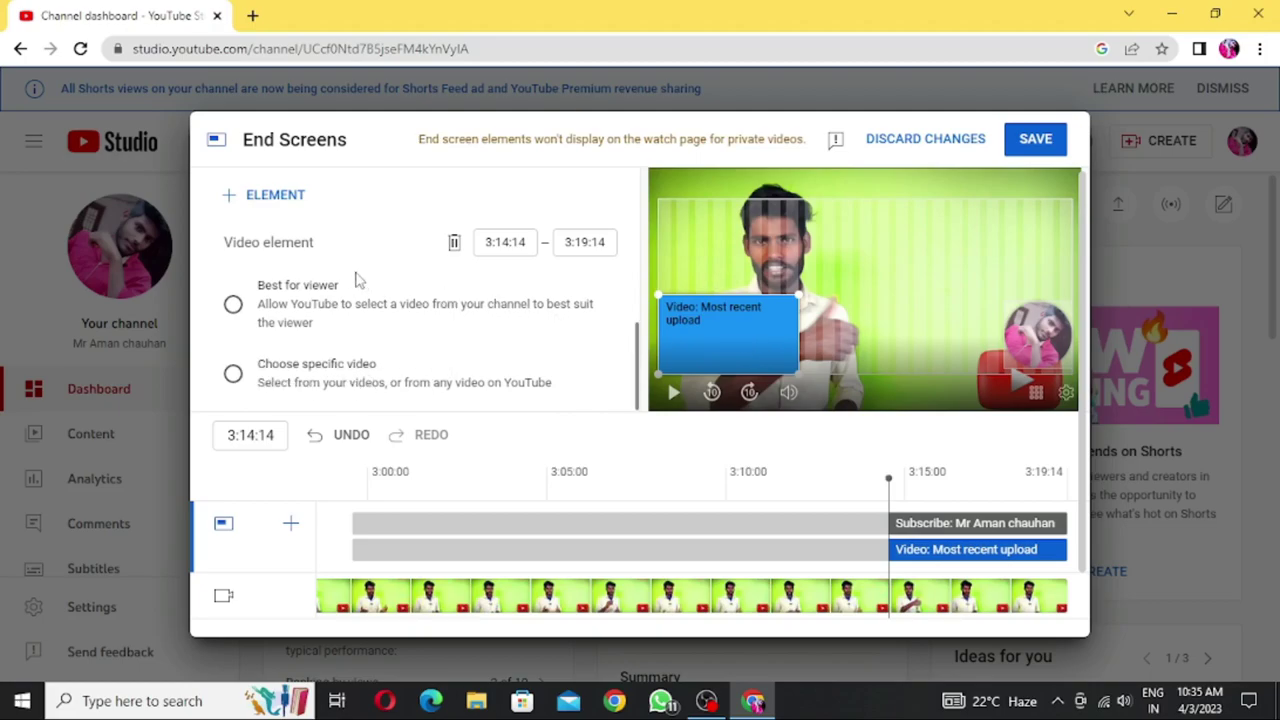
scroll(350, 304, up, 1)
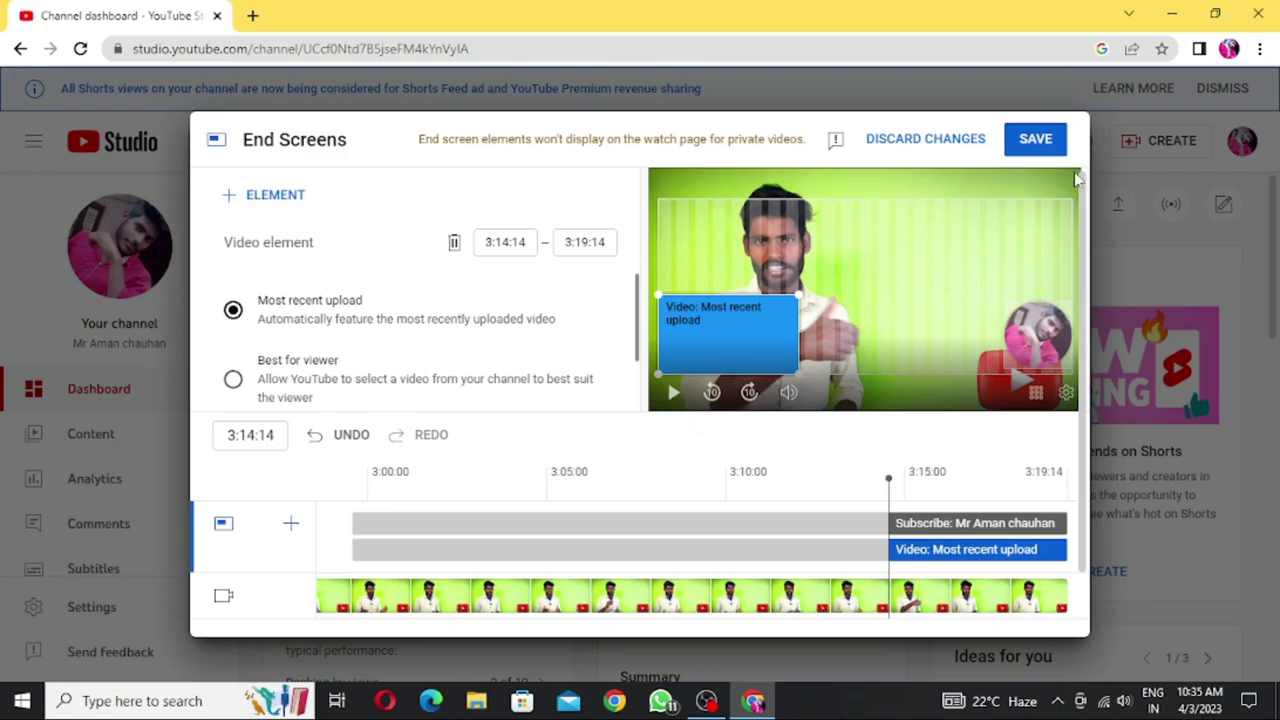
click(1036, 142)
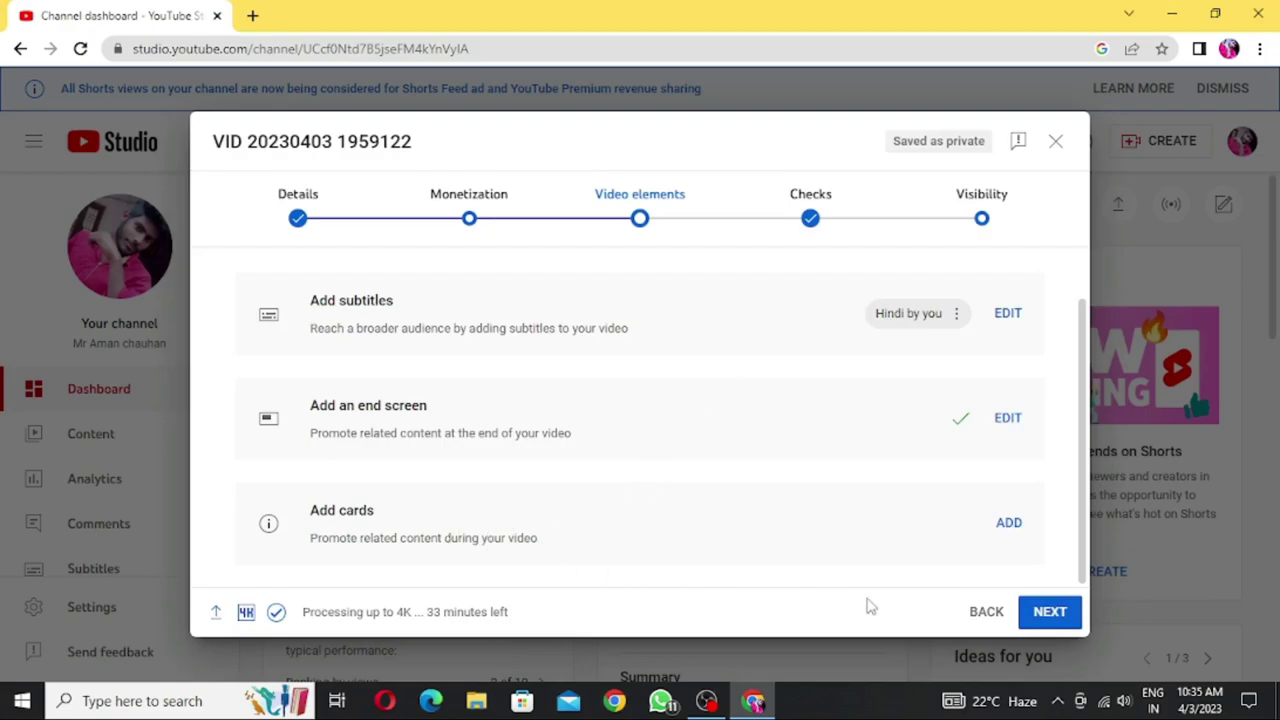
Add a video card at 0:30:14 featuring the "E Rupee kaise use kare" video and save the cards.
click(1010, 524)
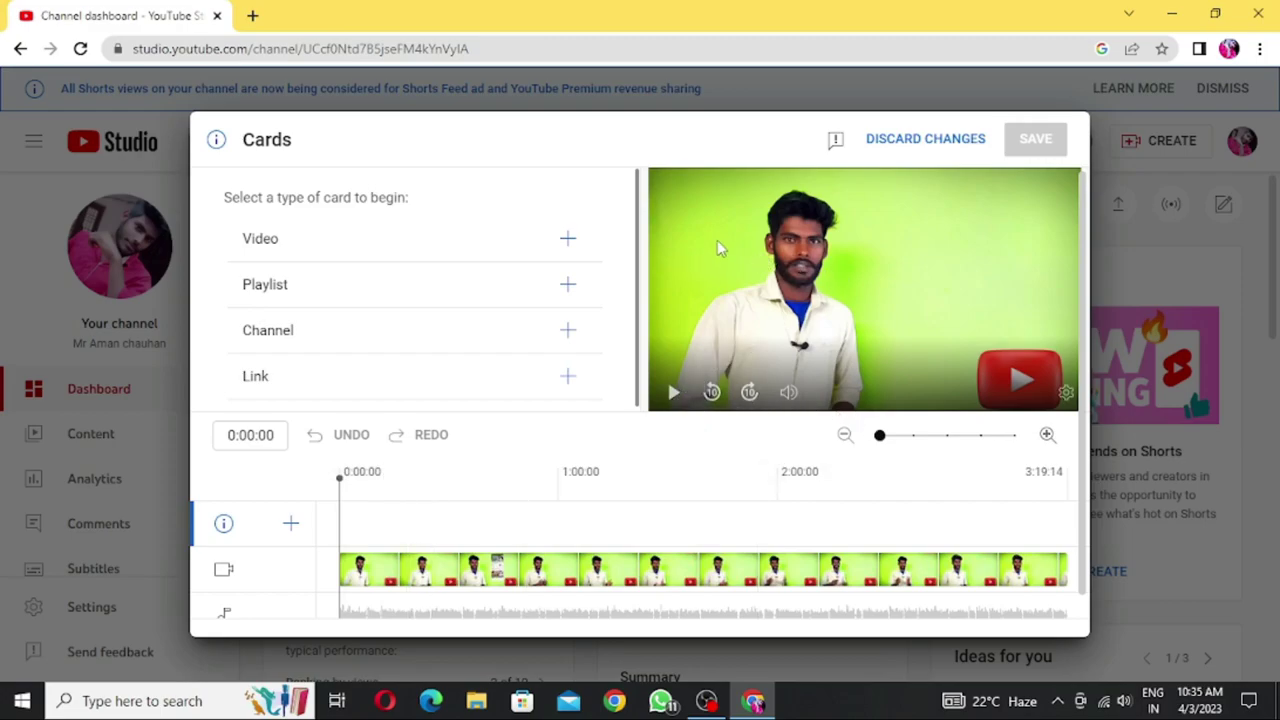
click(451, 508)
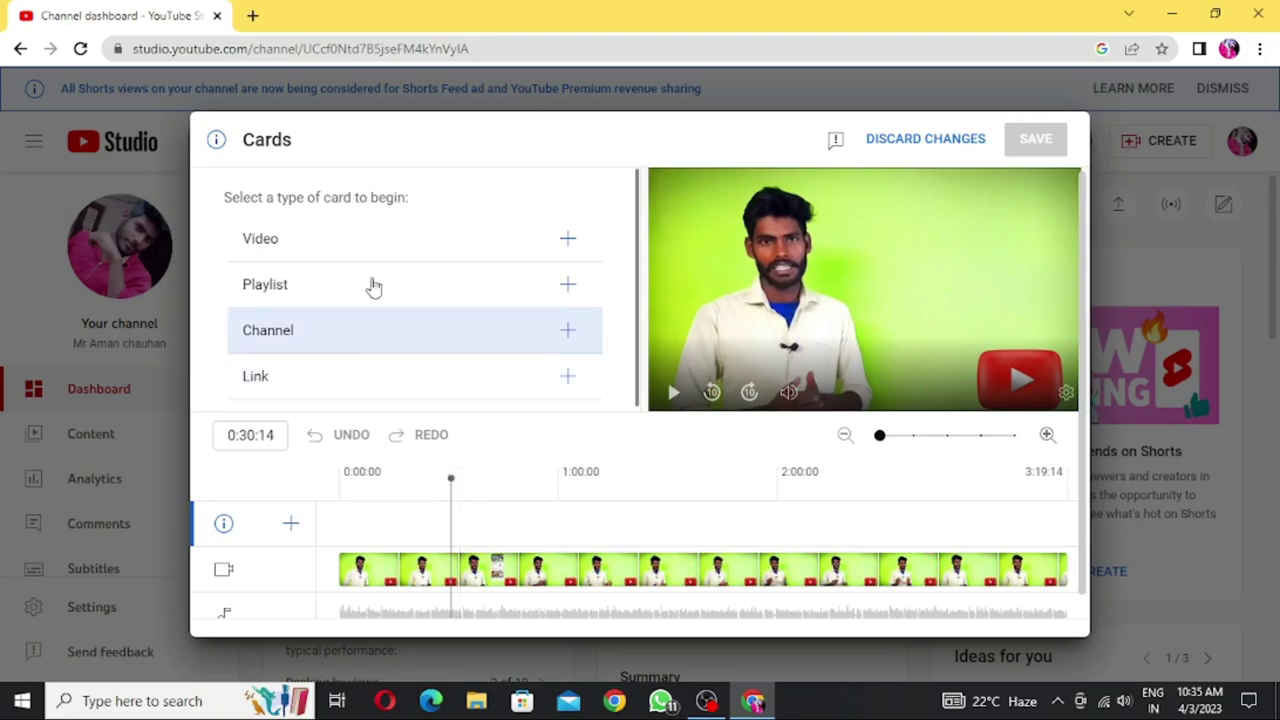
click(297, 238)
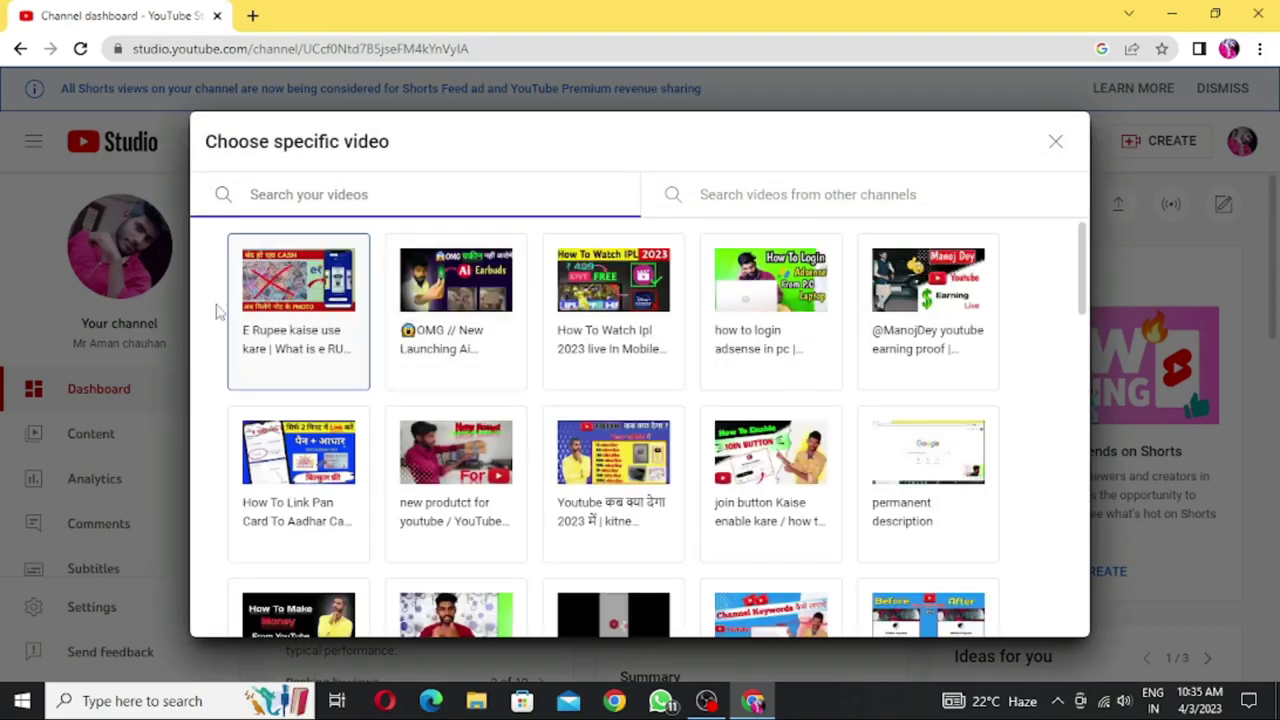
click(290, 300)
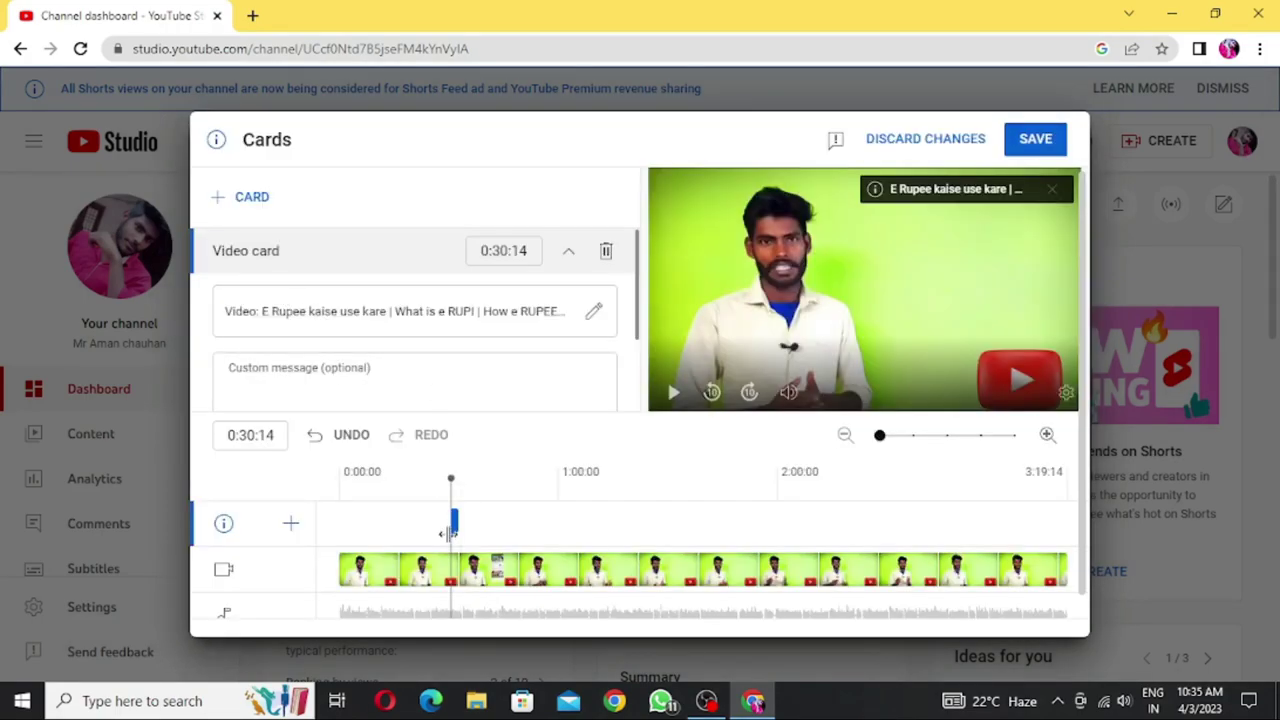
click(673, 485)
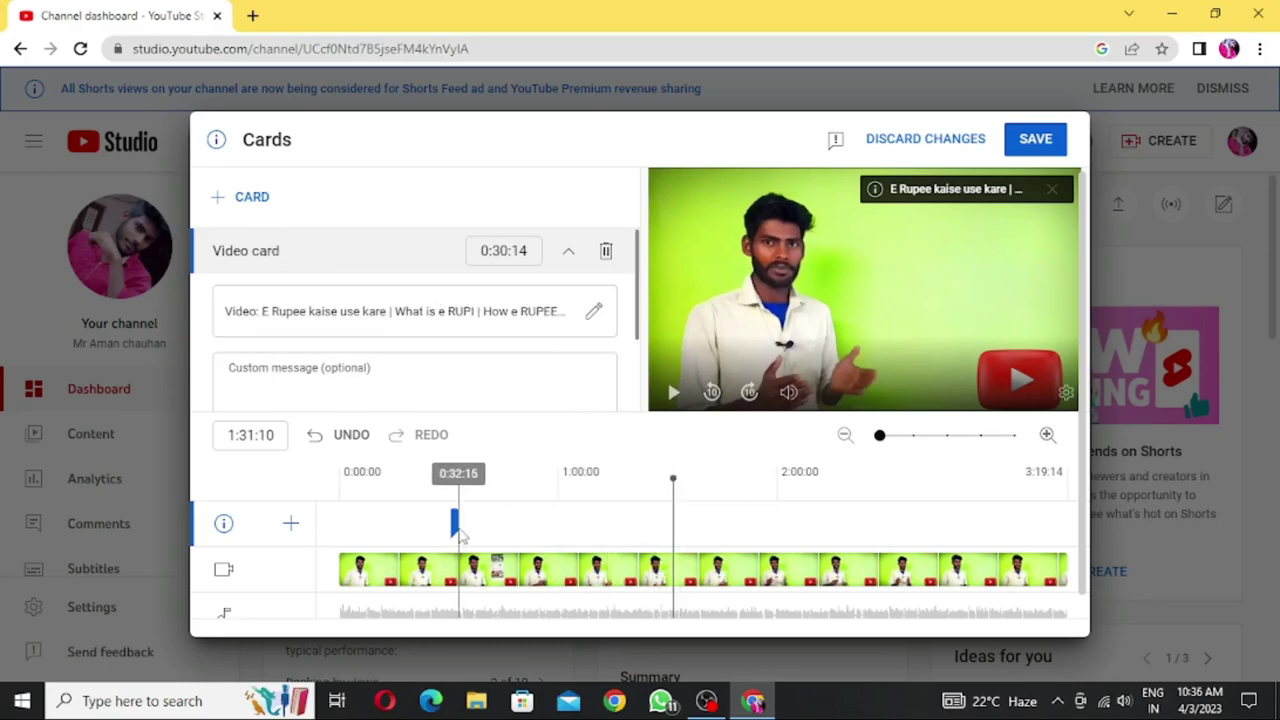
click(1038, 143)
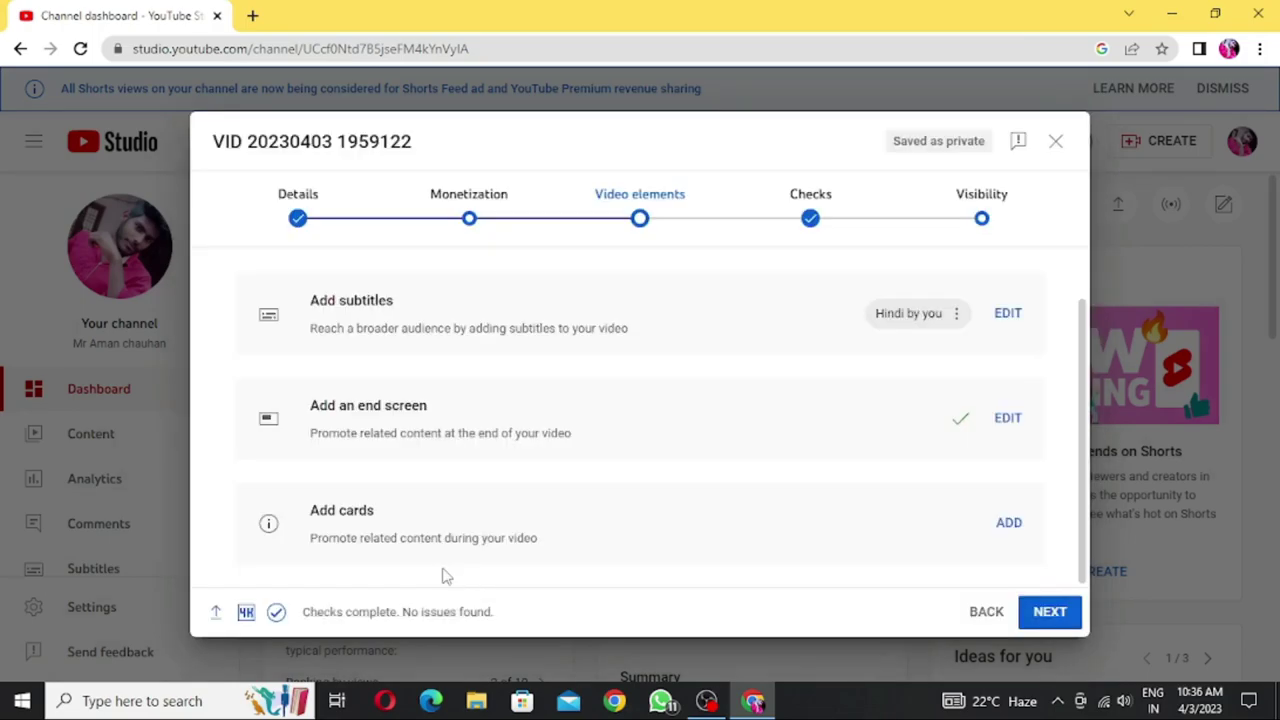
Proceed to the checks, review the copyright and ad suitability results, and continue to the visibility settings.
scroll(435, 540, up, 2)
scroll(440, 543, down, 2)
click(1040, 612)
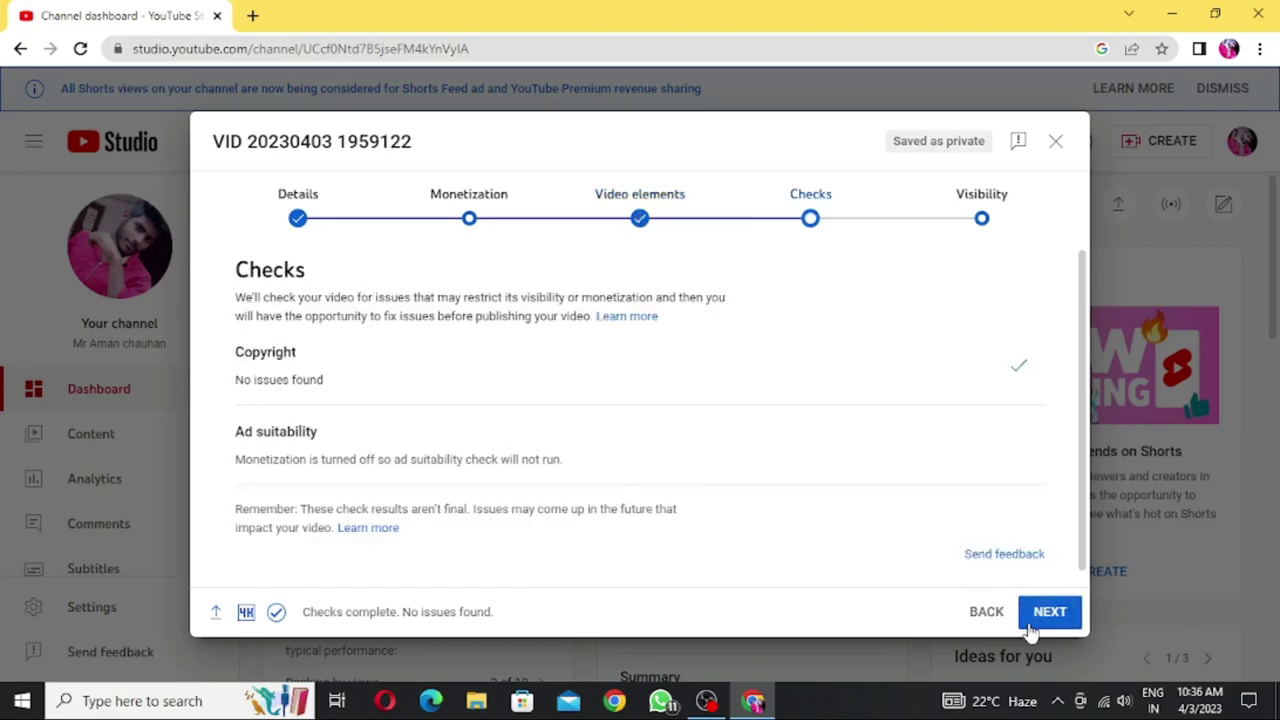
scroll(876, 480, down, 1)
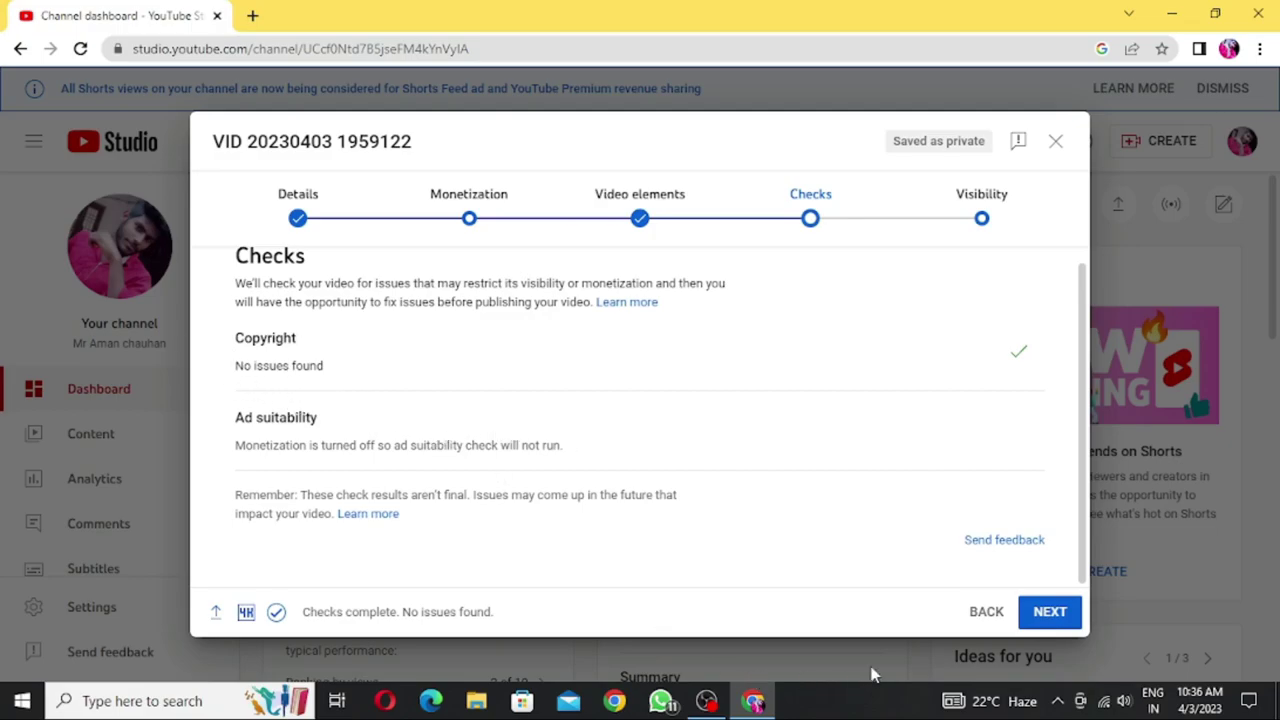
click(1050, 614)
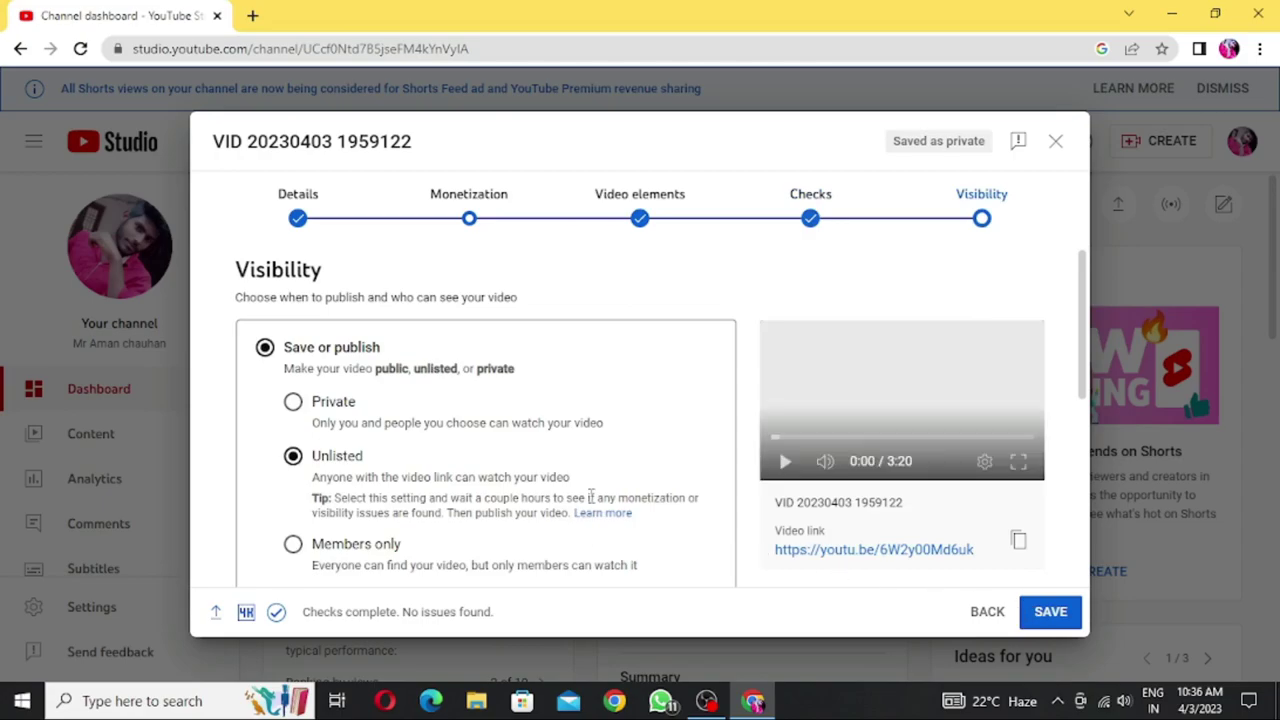
Review the visibility and scheduling options and save the video as Unlisted.
scroll(592, 490, down, 2)
scroll(435, 408, up, 1)
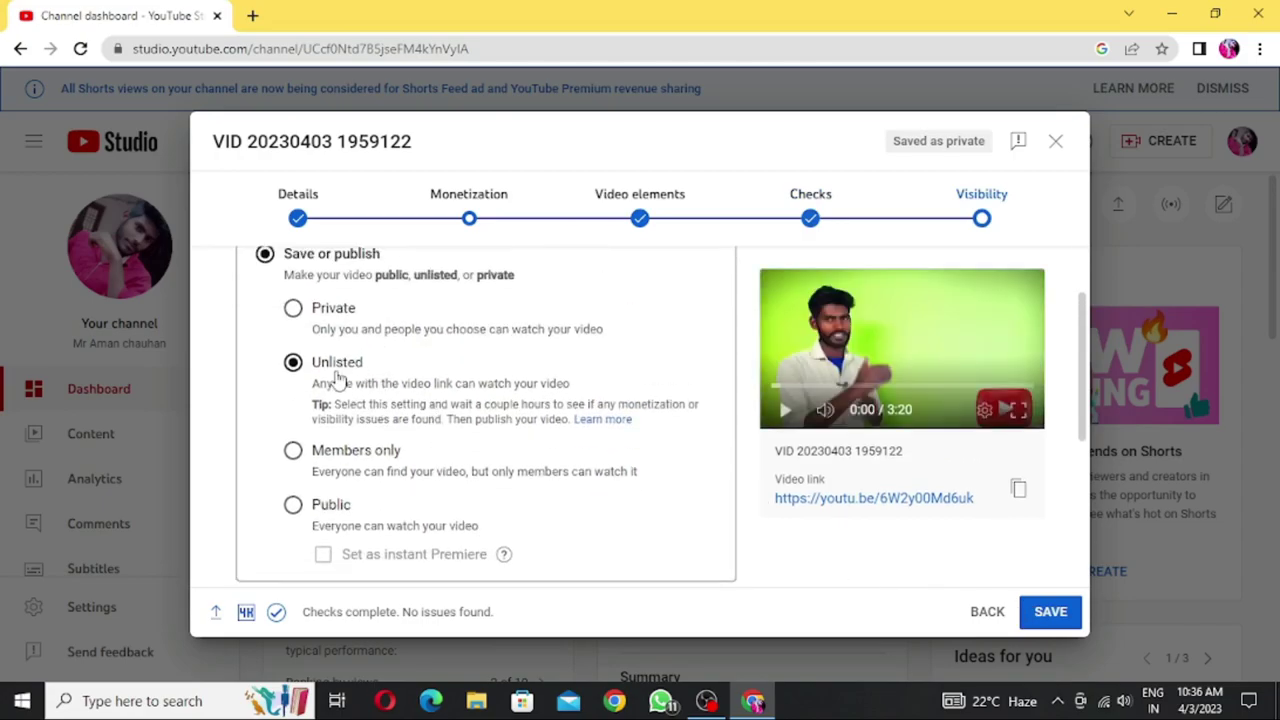
scroll(338, 378, up, 1)
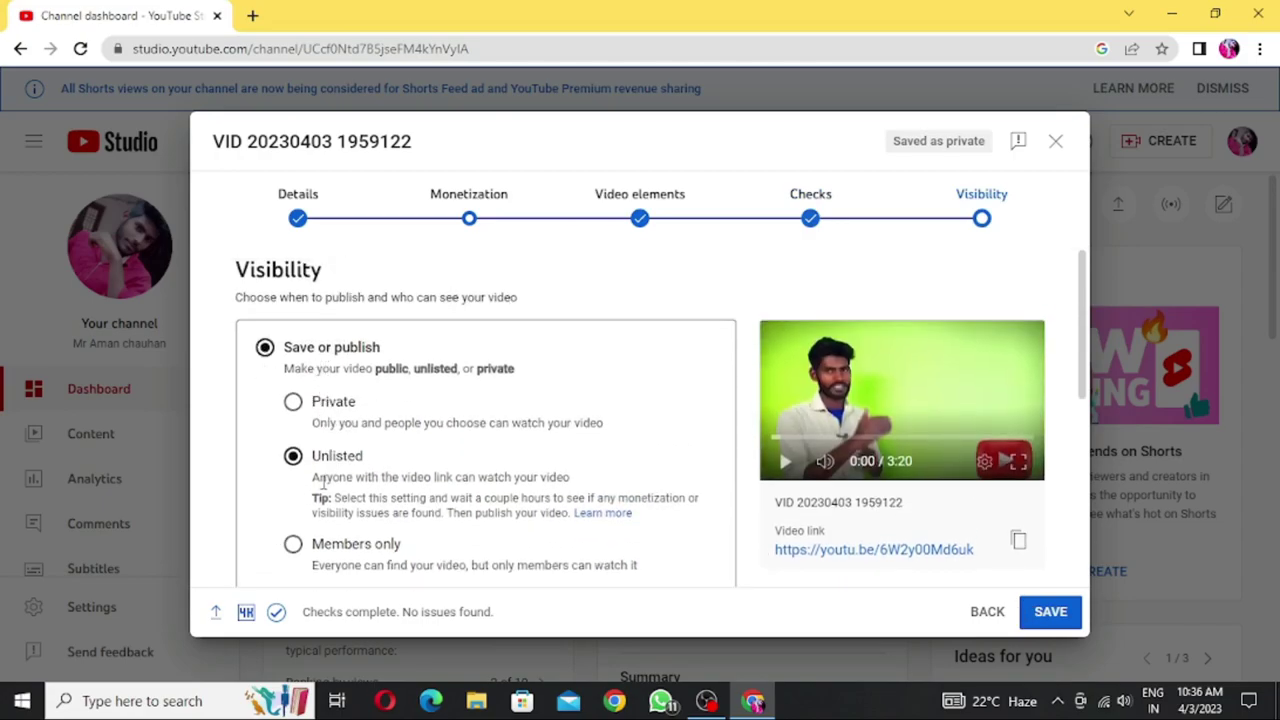
scroll(322, 482, down, 2)
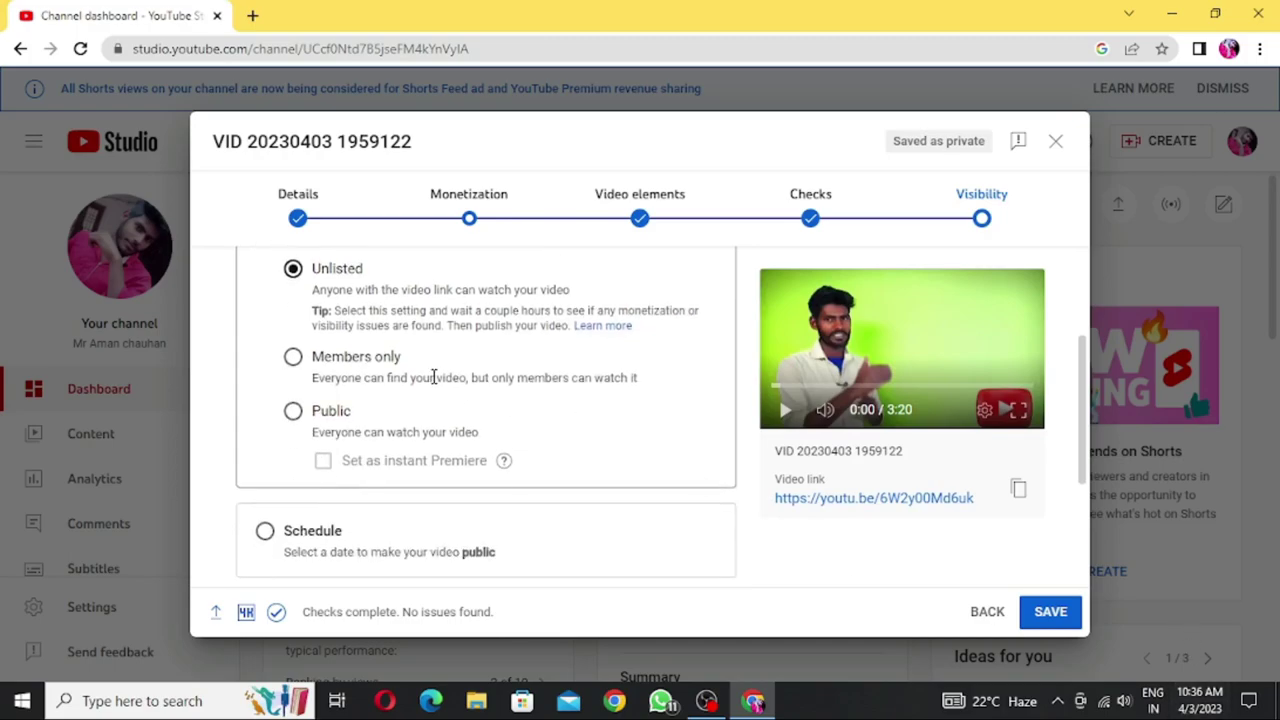
scroll(430, 372, down, 2)
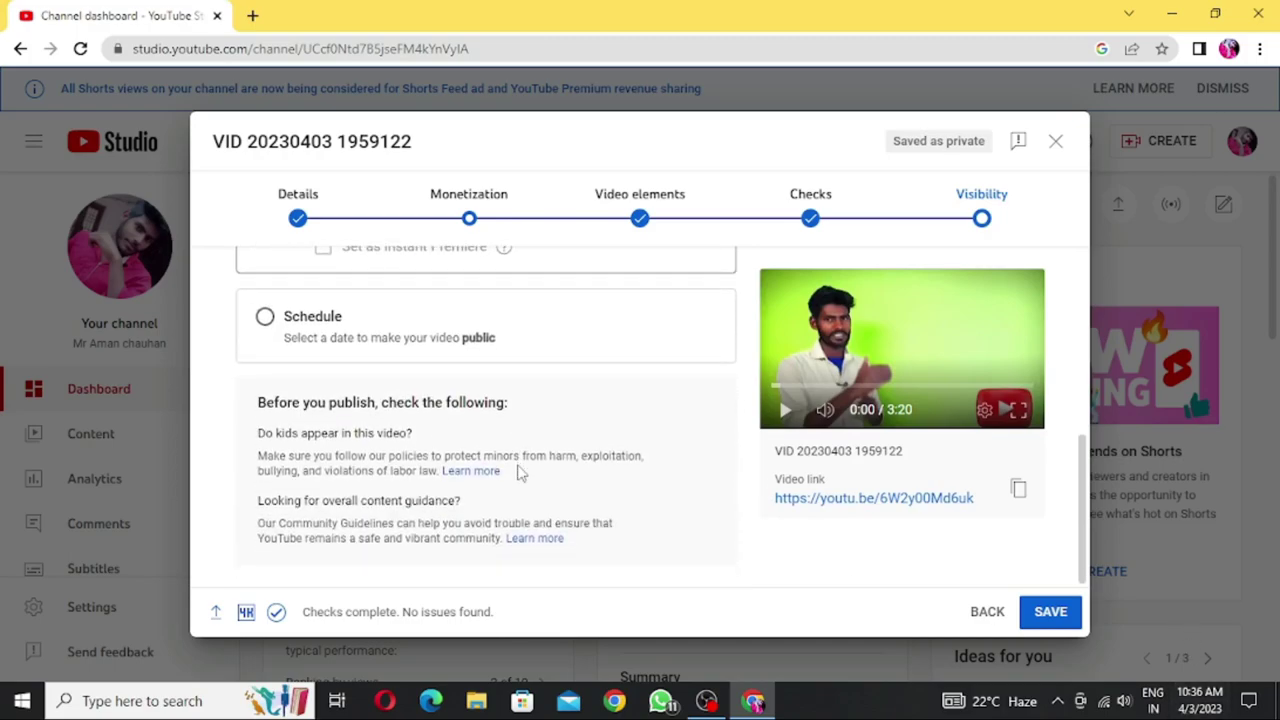
click(1047, 614)
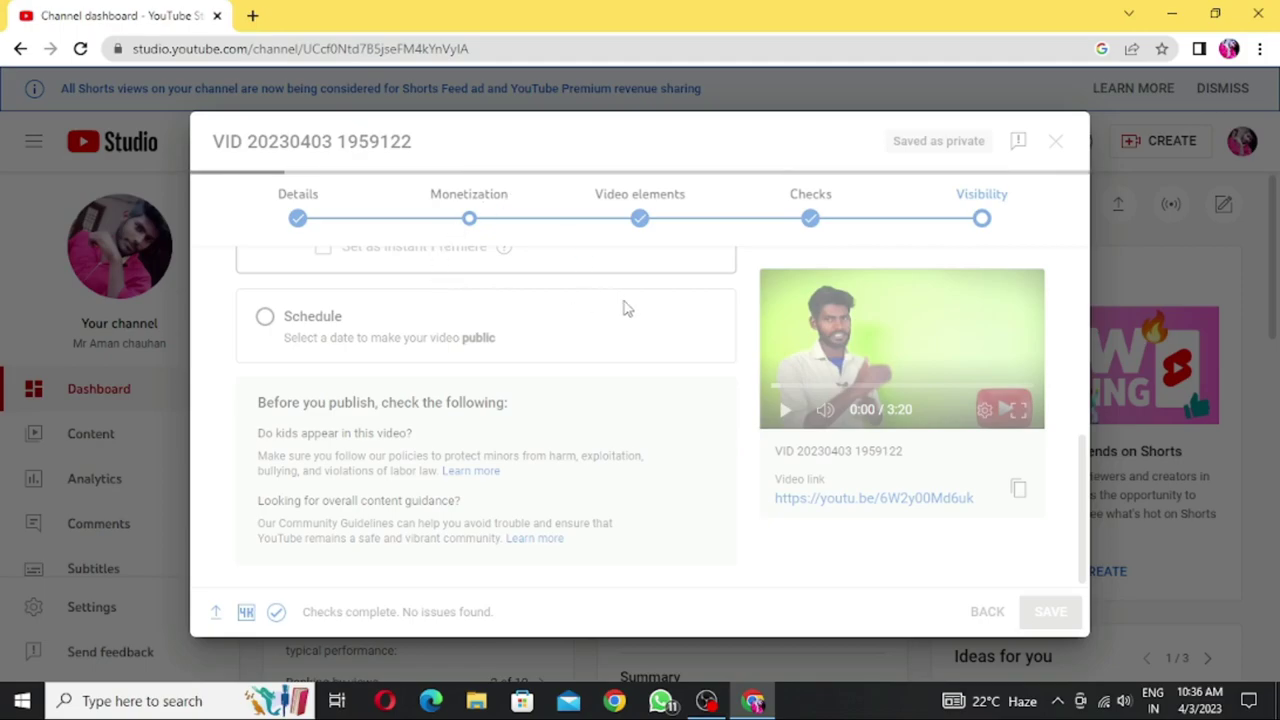
scroll(624, 312, down, 2)
scroll(624, 314, up, 2)
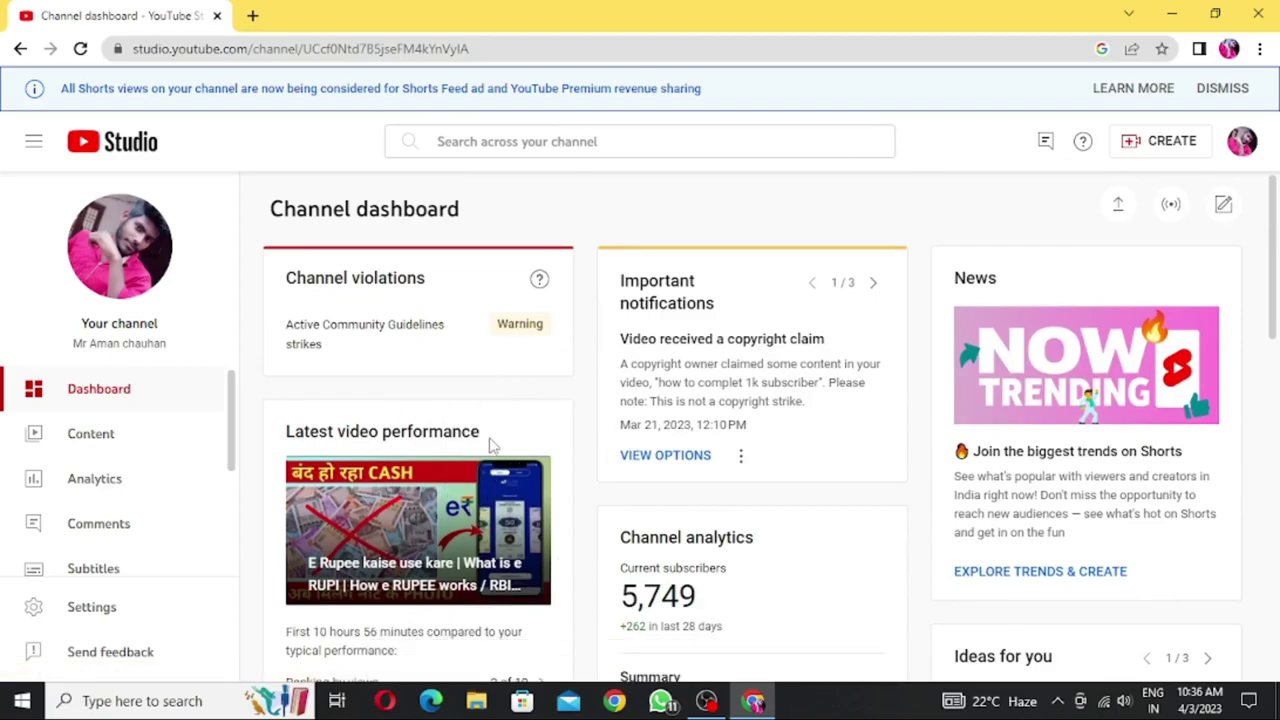
scroll(595, 420, down, 1)
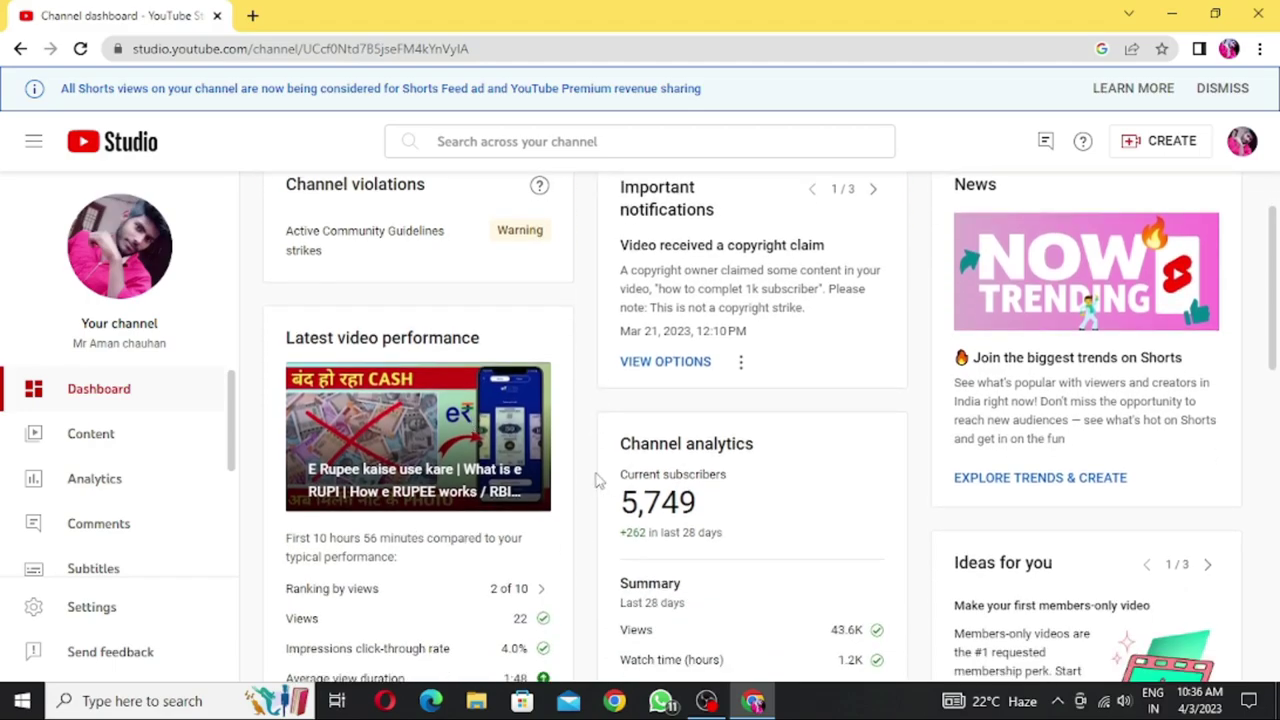
scroll(537, 467, up, 1)
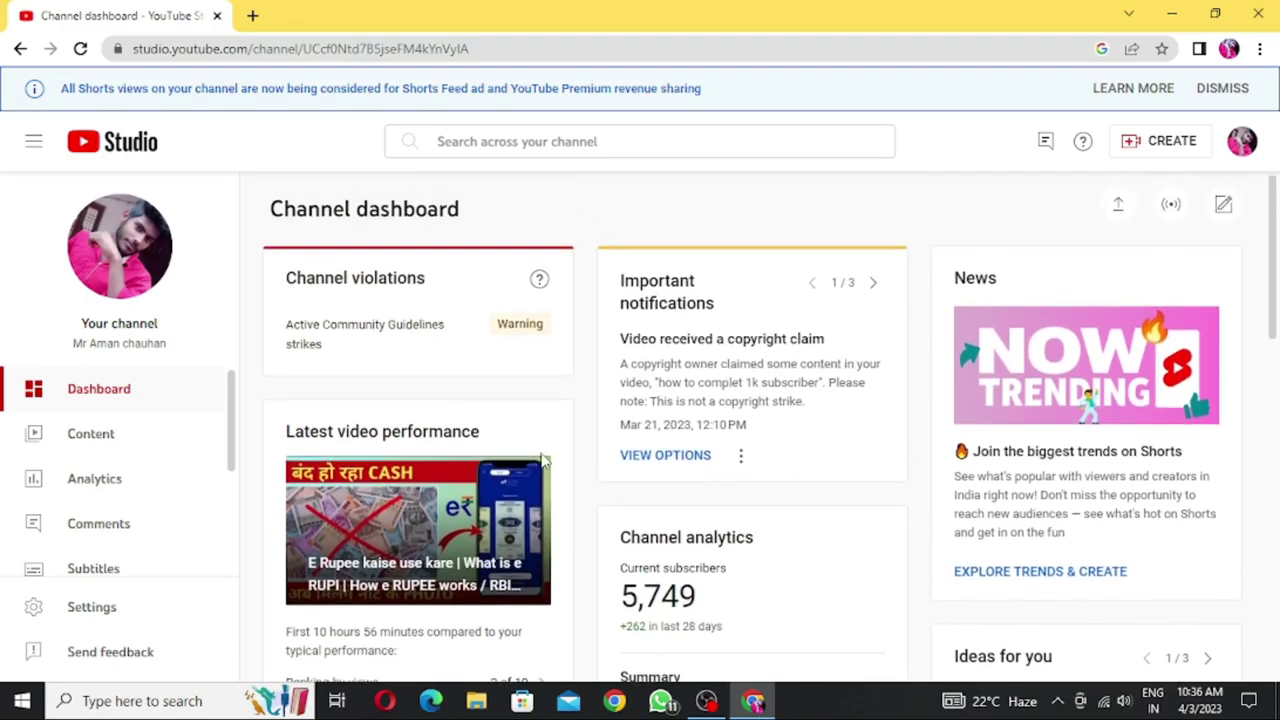